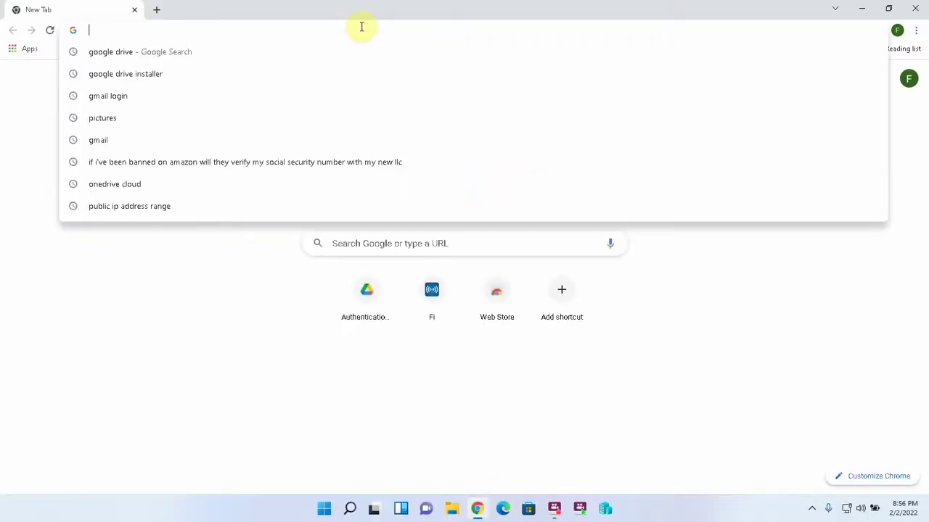
Step: Search the web for onedrive and reach the sign-in page from Microsoft's OneDrive site
type("onedrive")
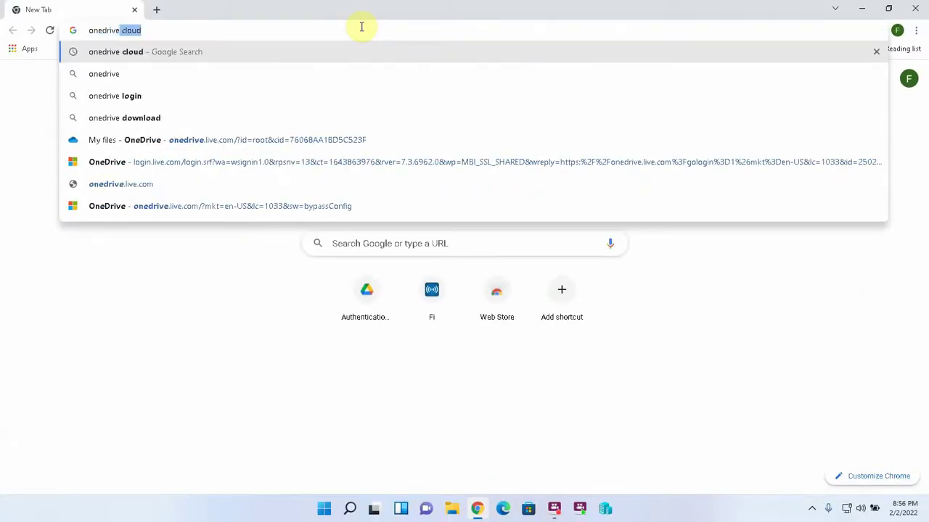
key("Delete")
key("Return")
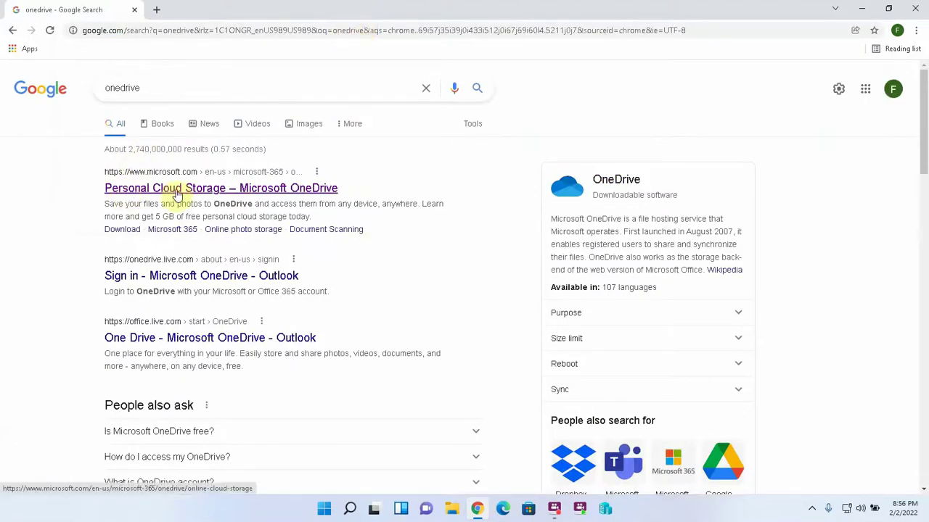
left_click(258, 191)
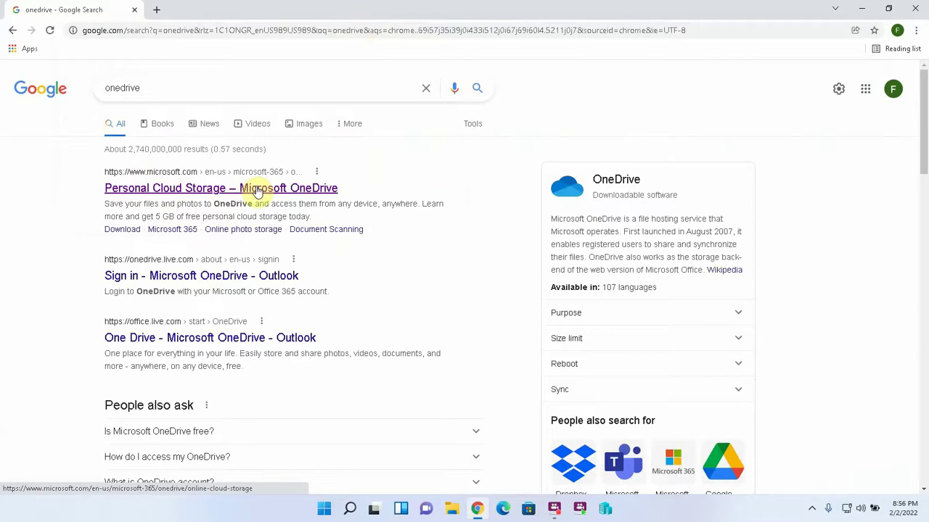
left_click(258, 191)
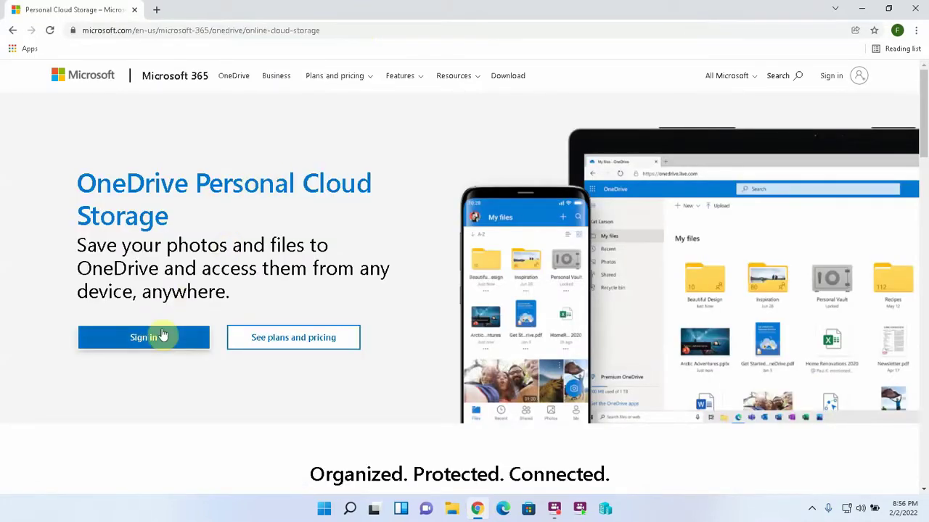
left_click(142, 339)
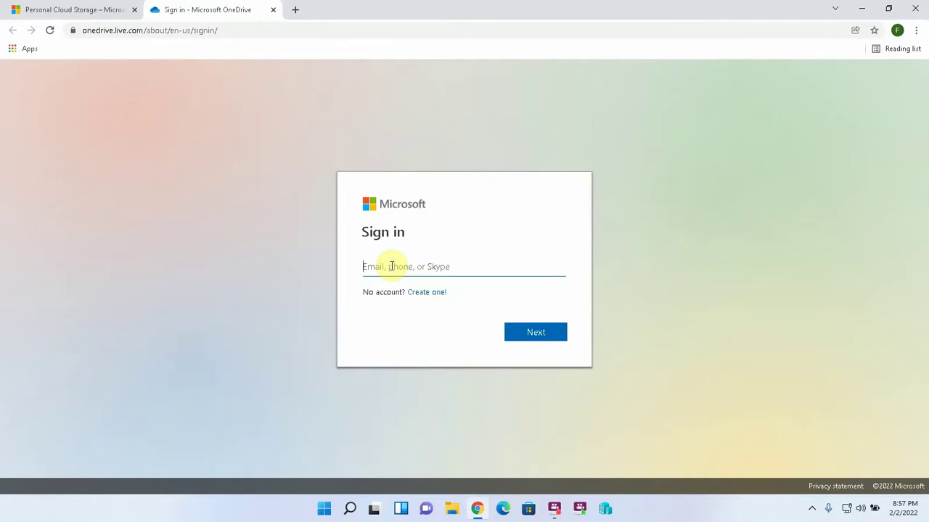
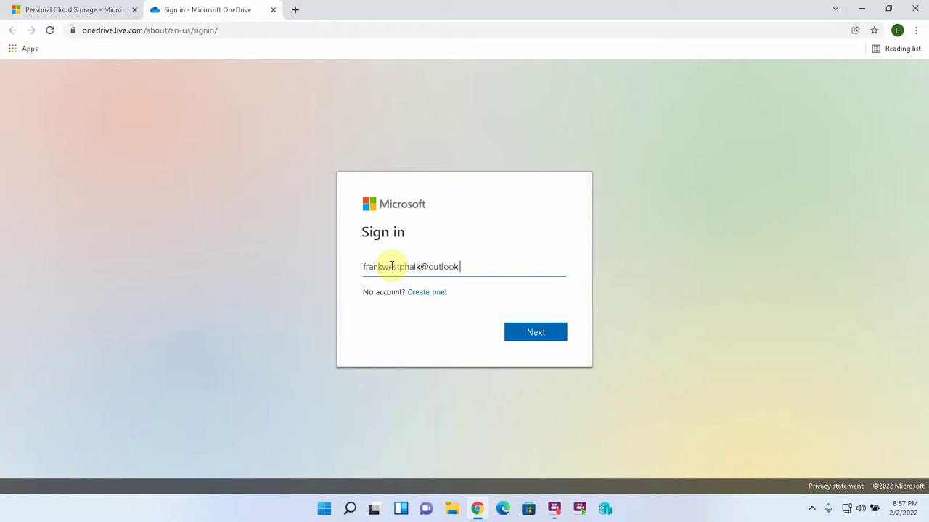
Step: Sign in with the account e-mail, verify via a code sent to the backup e-mail, and stay signed in
key("Return")
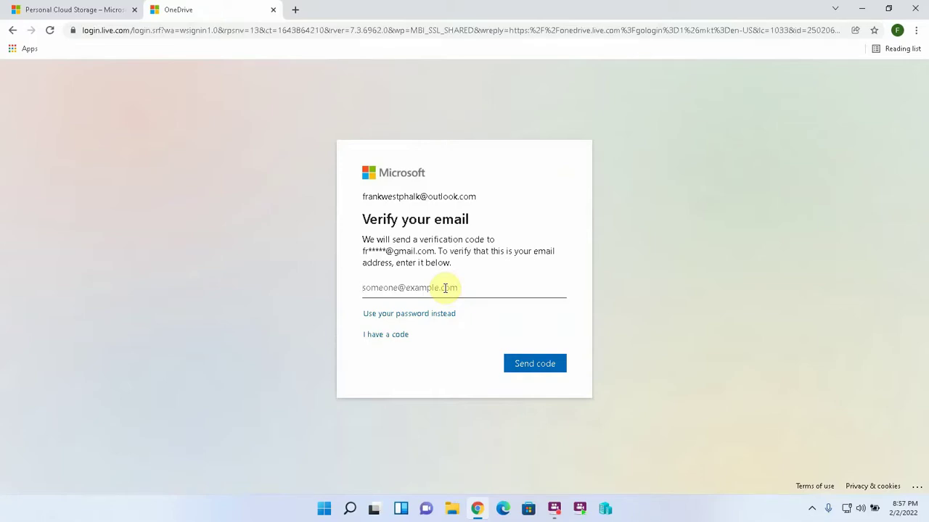
left_click(541, 366)
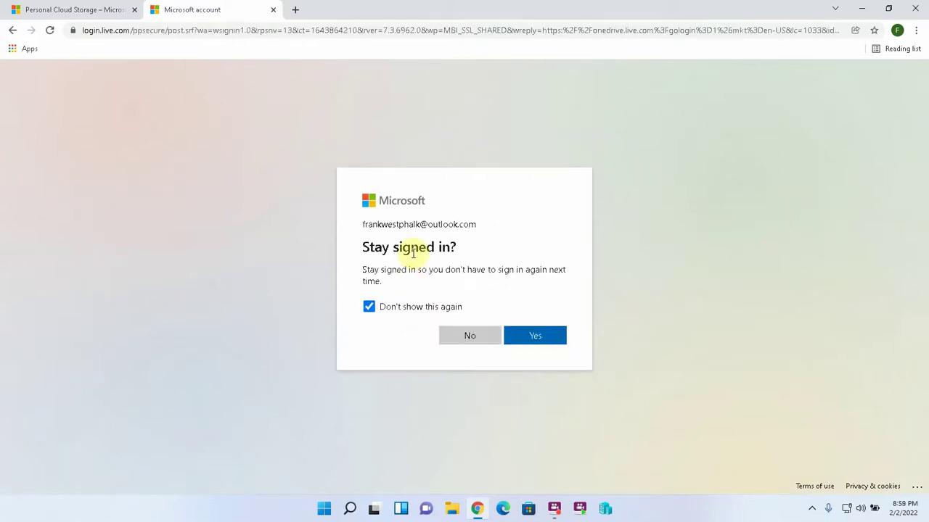
left_click(531, 336)
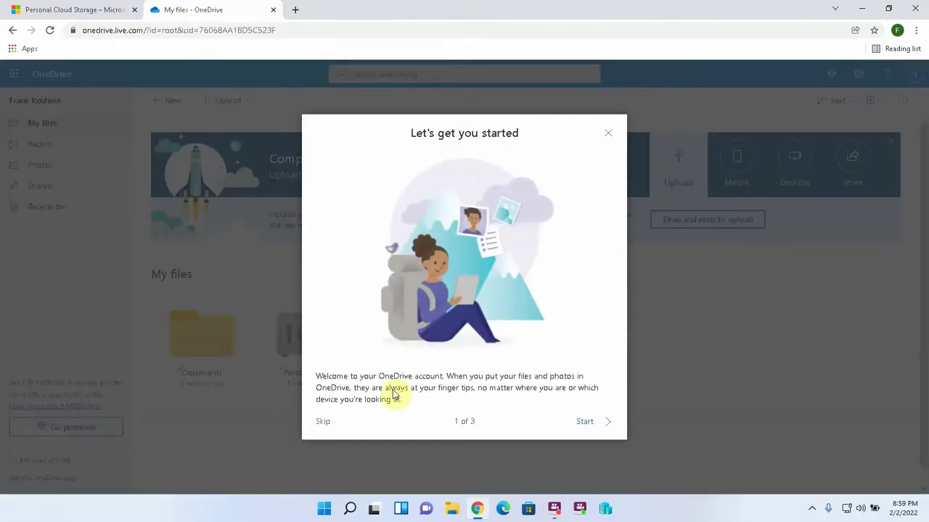
Step: Close the 'Let's get you started' welcome tour on My files
left_click(609, 136)
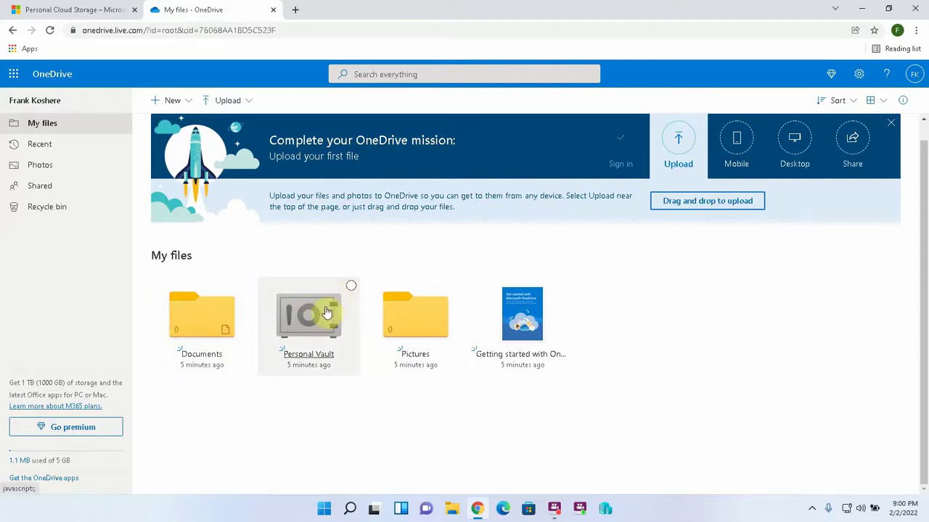
Step: Dismiss the Personal Vault's first verification prompt, then reopen the vault from My files
left_click(326, 312)
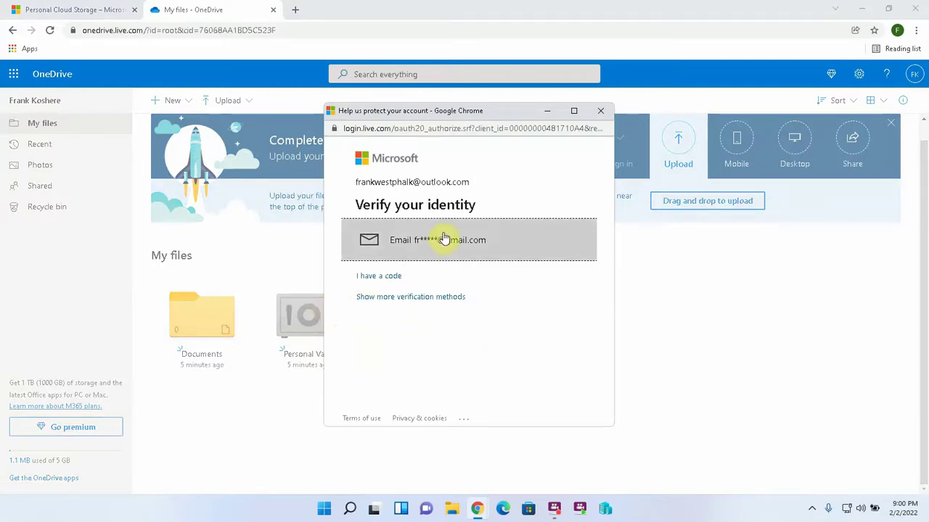
left_click(597, 115)
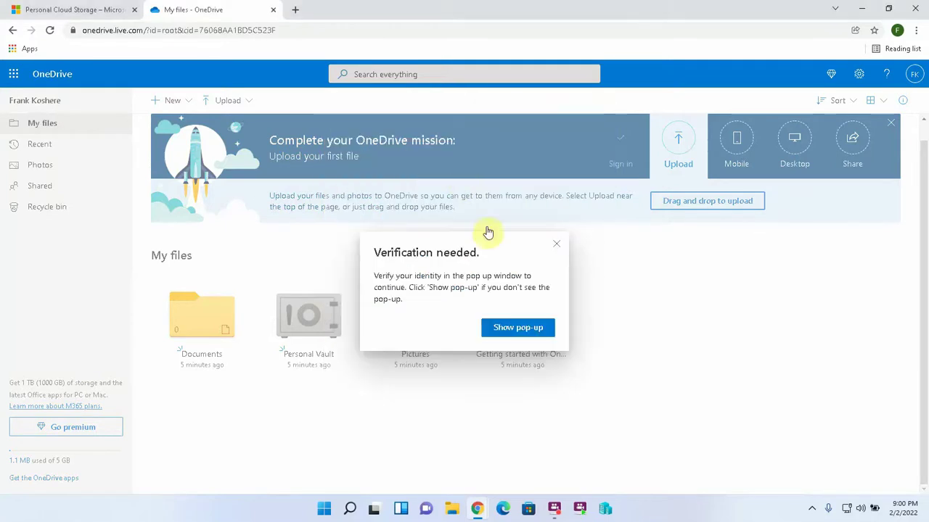
left_click(558, 243)
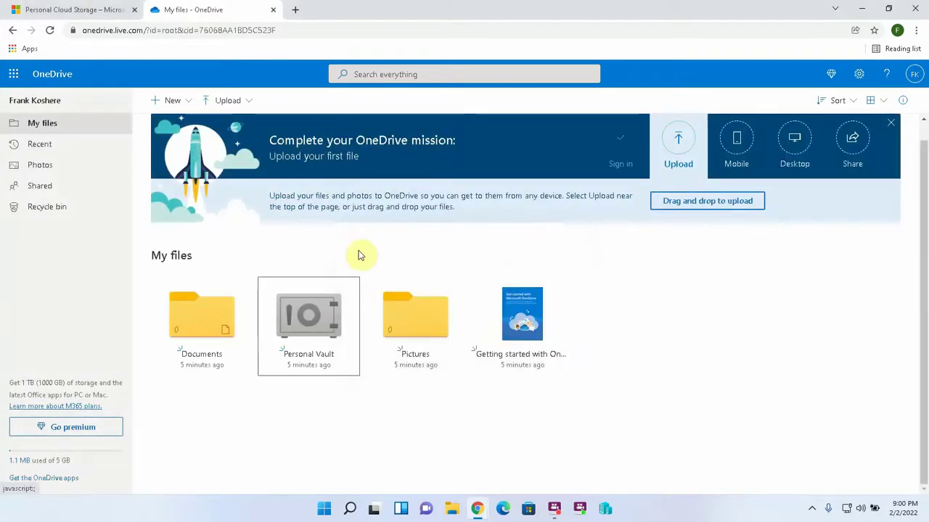
left_click(217, 312)
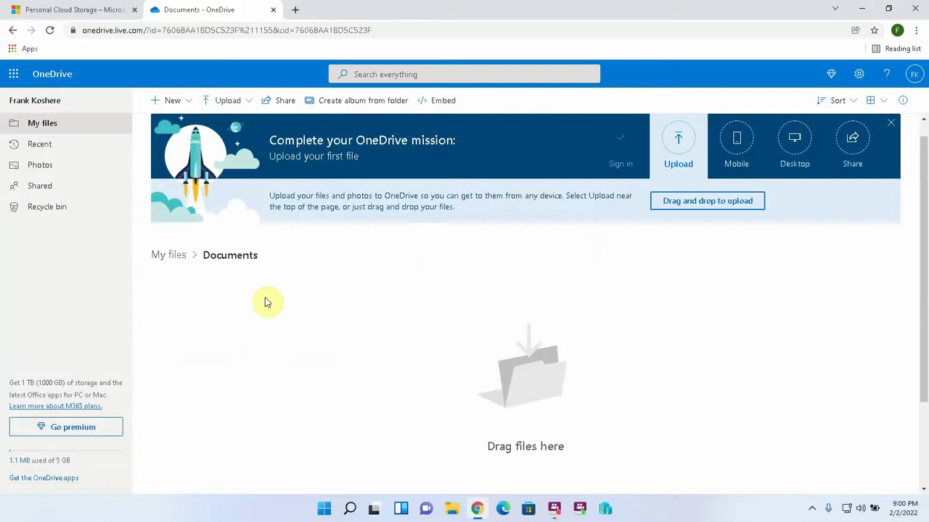
left_click(169, 256)
left_click(336, 318)
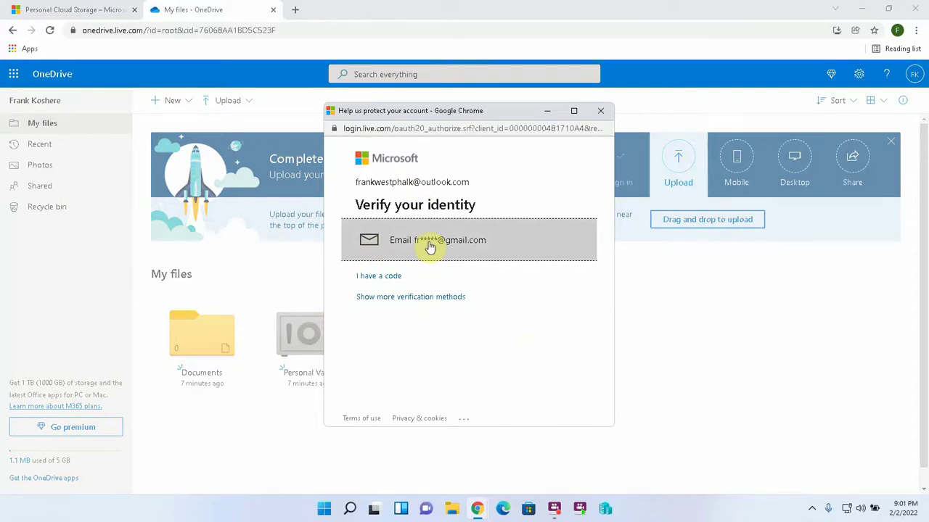
Step: Verify identity with an e-mailed code to the backup address and decline the sign-in app offer
left_click(430, 248)
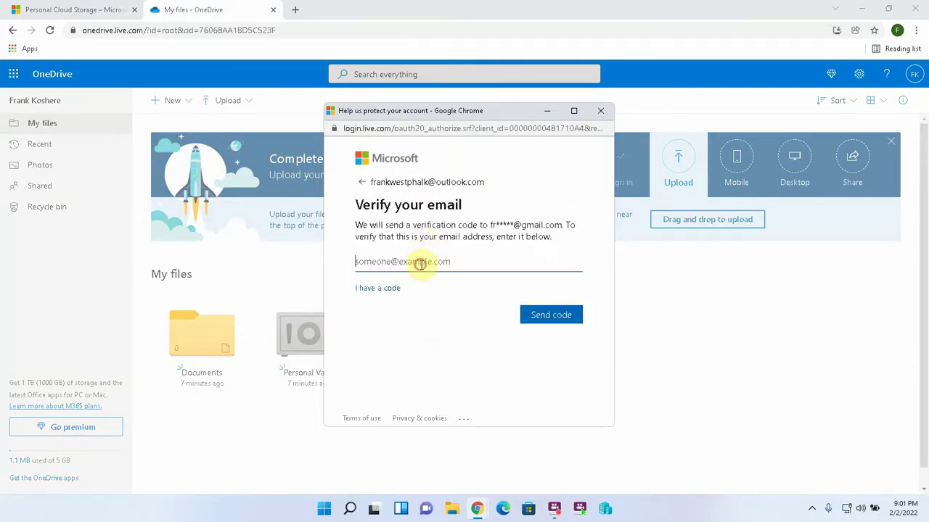
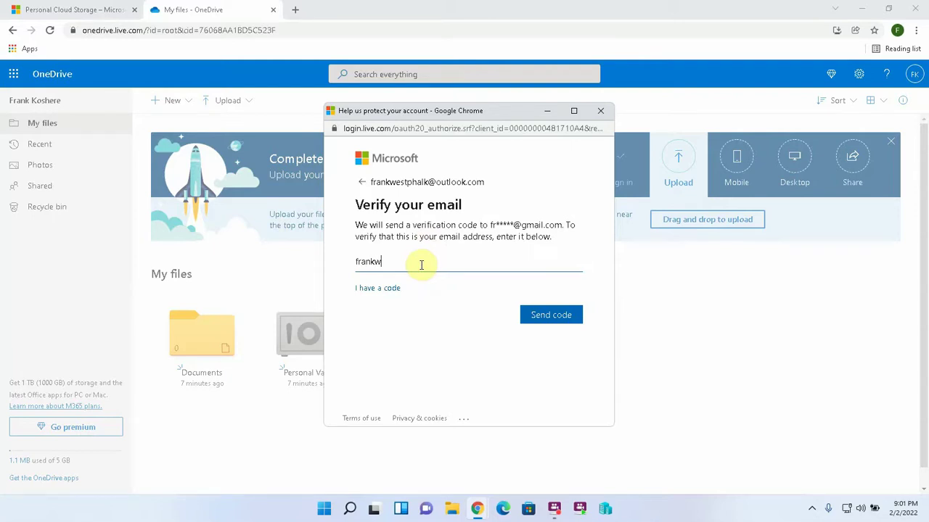
left_click(552, 315)
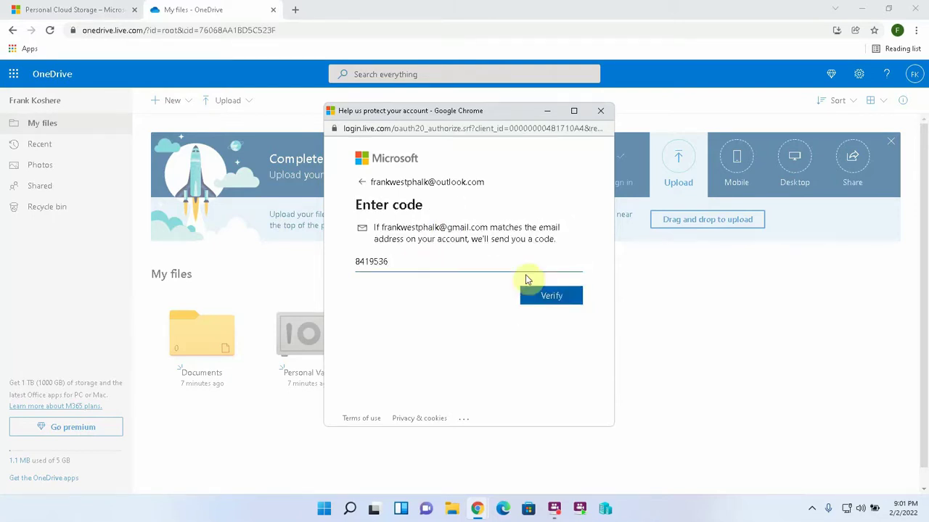
left_click(556, 295)
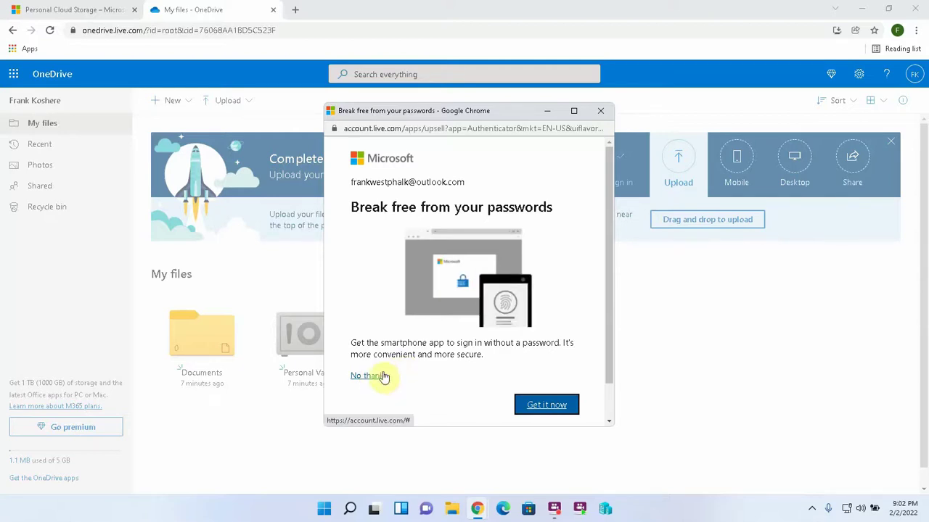
left_click(376, 380)
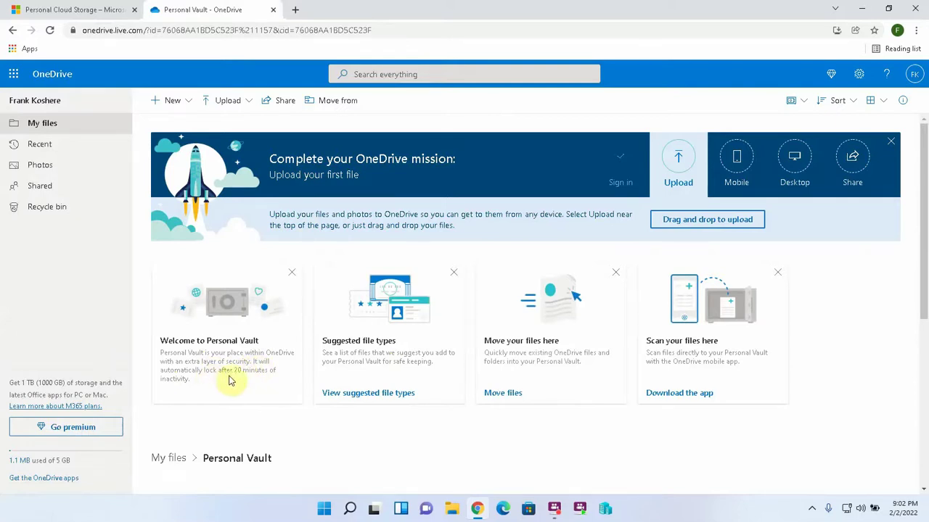
Step: Scroll through the Personal Vault page before heading back to My files
scroll(777, 160, "down", 2)
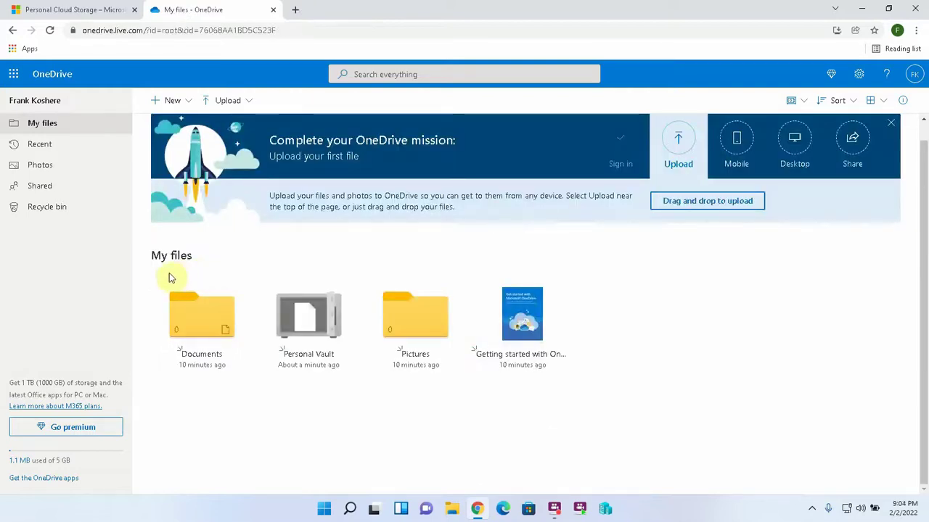
Step: Select Documents, Personal Vault, Pictures and the Getting started file and delete them
left_click(244, 286)
left_click(351, 286)
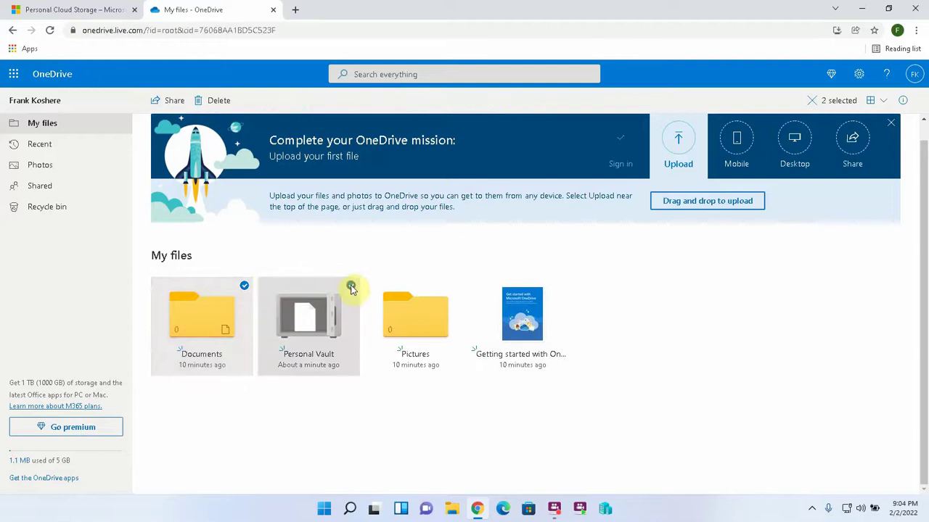
left_click(458, 286)
left_click(565, 286)
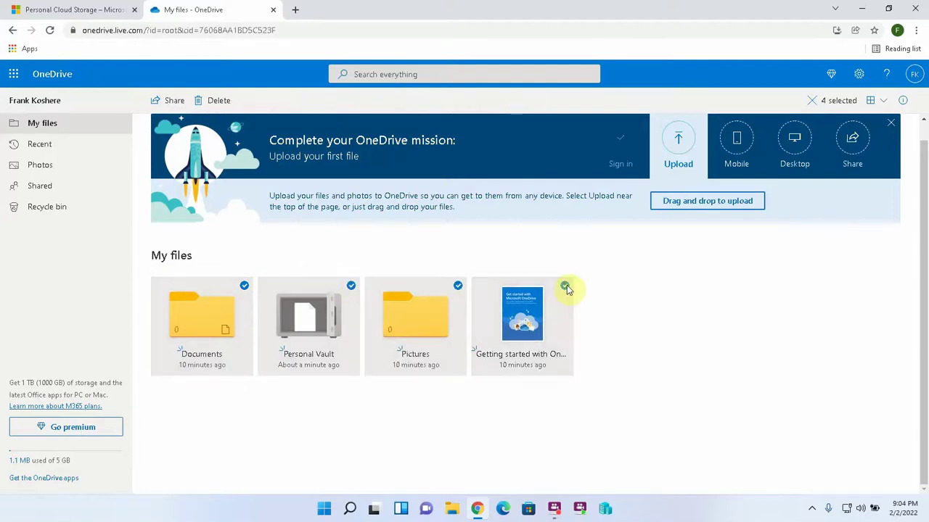
left_click(218, 100)
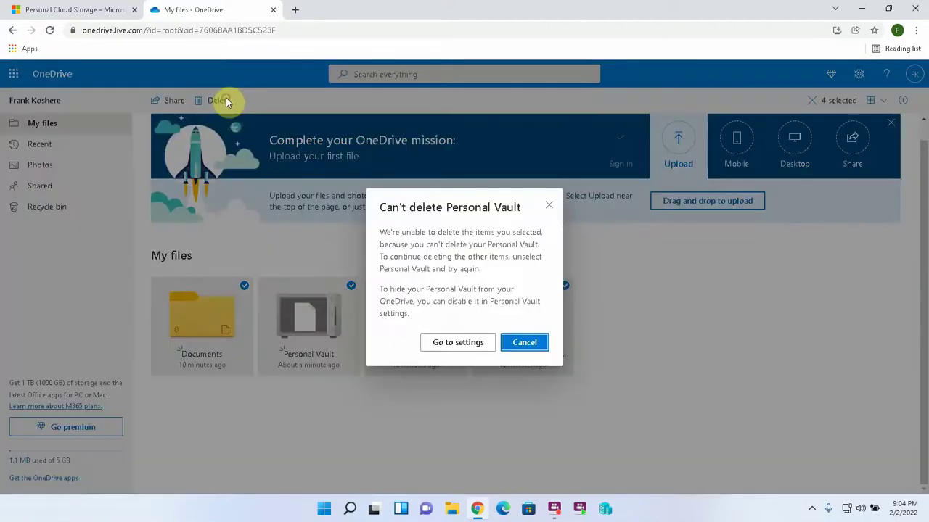
Step: Disable the Personal Vault in settings, accepting permanent deletion of its contents
left_click(476, 344)
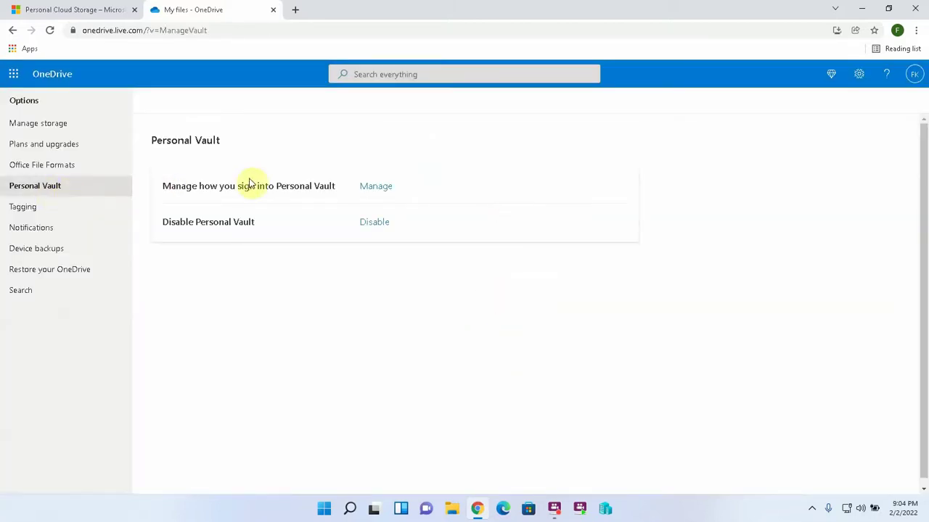
left_click(374, 222)
left_click(472, 337)
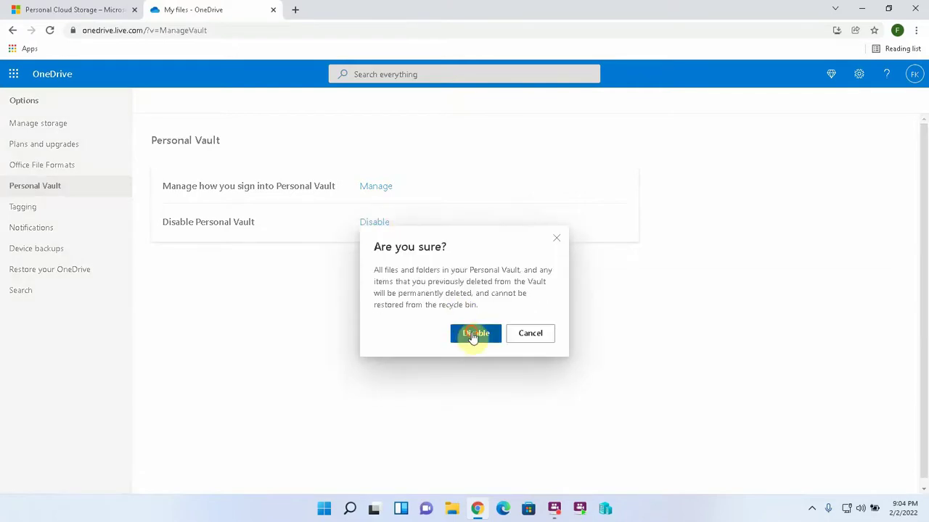
left_click(472, 338)
left_click(51, 77)
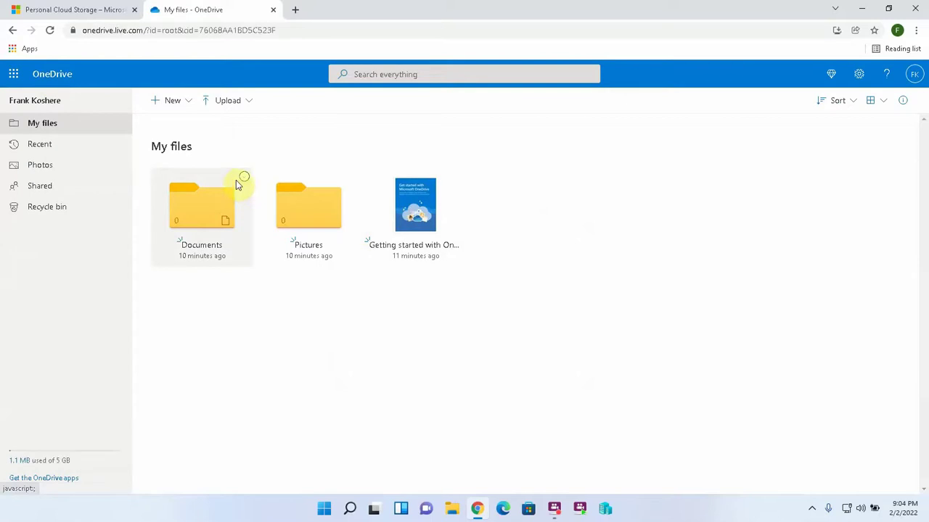
Step: Select all remaining items in My files and delete them
left_click(244, 177)
key("ctrl+a")
key("Delete")
left_click(469, 308)
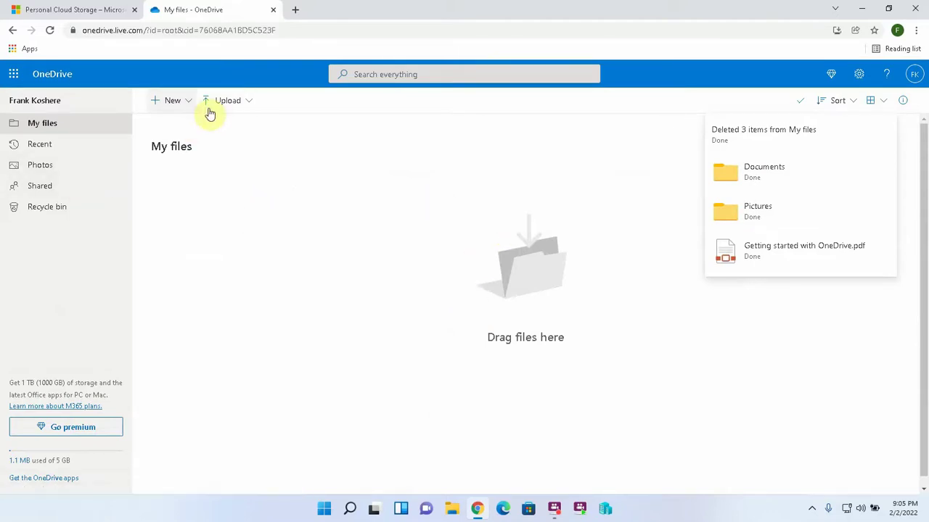
Step: Create a new folder named 'Folder 1' in My files
left_click(172, 100)
left_click(198, 137)
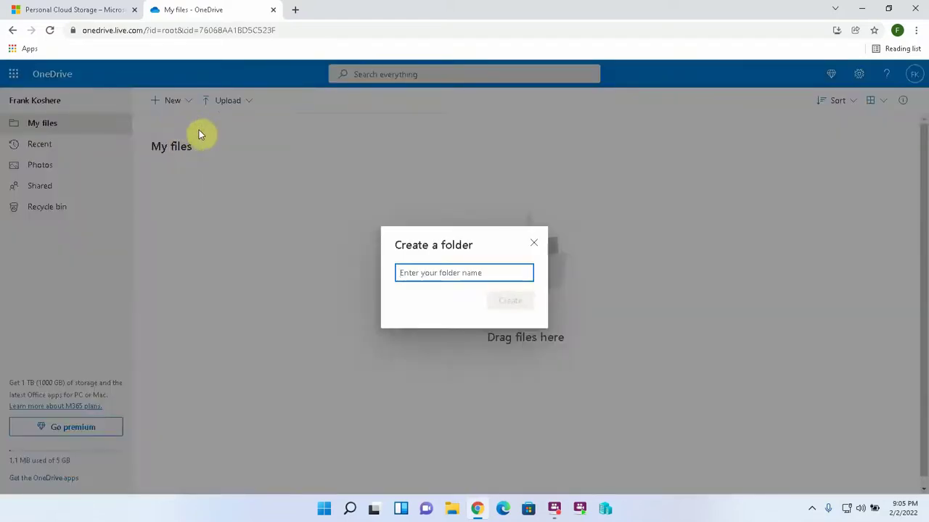
left_click(411, 272)
type("Folder 1")
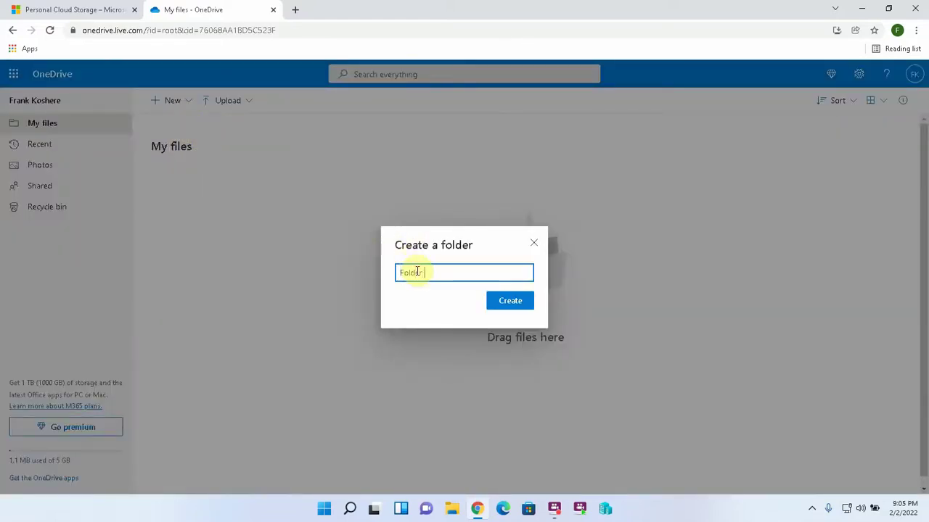
left_click(508, 302)
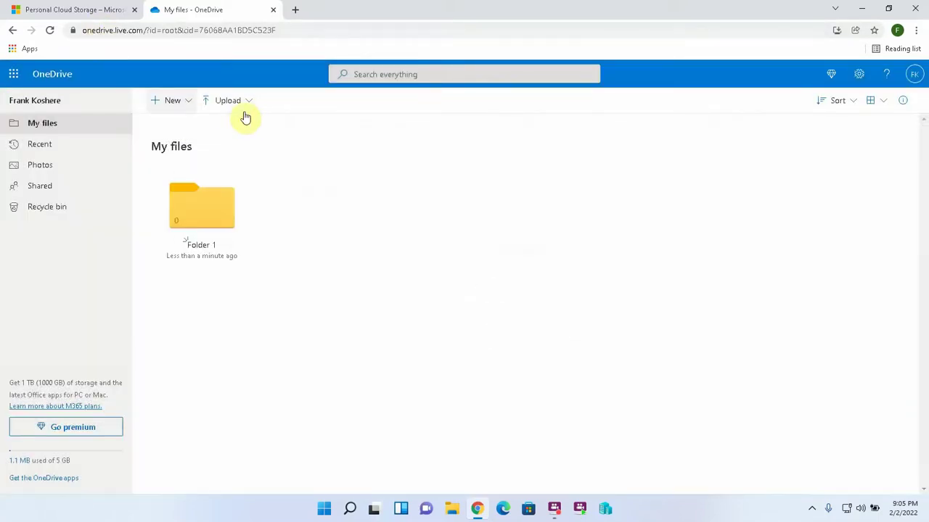
Step: Create a second folder named 'Folder 2' beside it
left_click(182, 105)
left_click(179, 122)
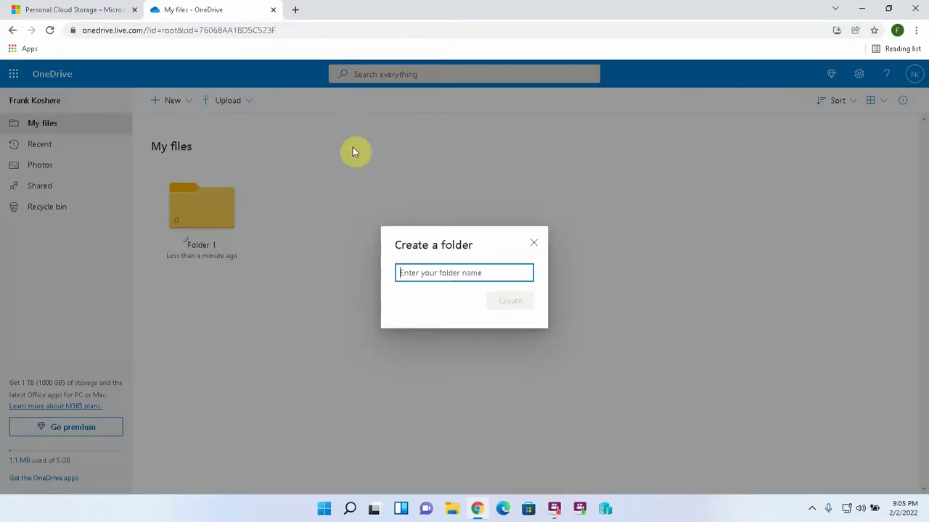
type("Folder 2")
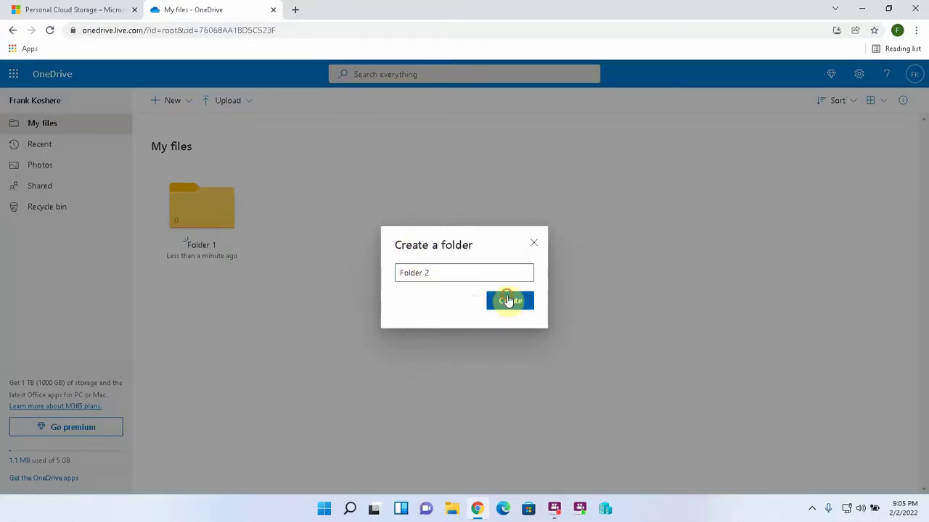
left_click(507, 299)
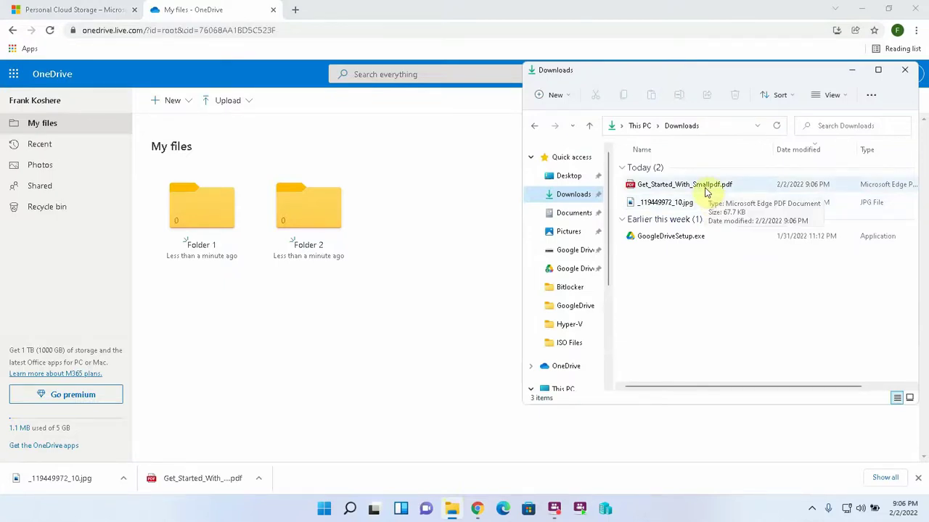
Step: Select the PDF, the jpg and GoogleDriveSetup.exe in Downloads and drag them into OneDrive My files
left_click(704, 187)
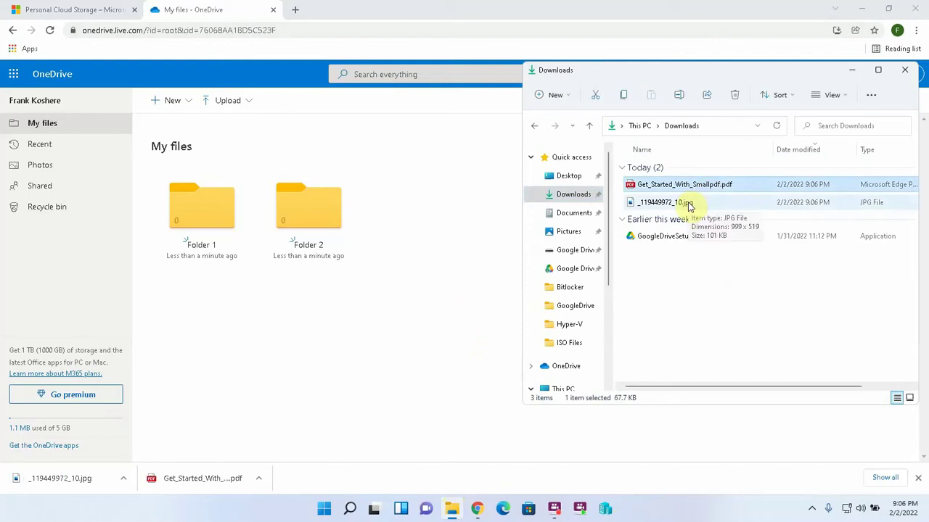
left_click(688, 204, "ctrl")
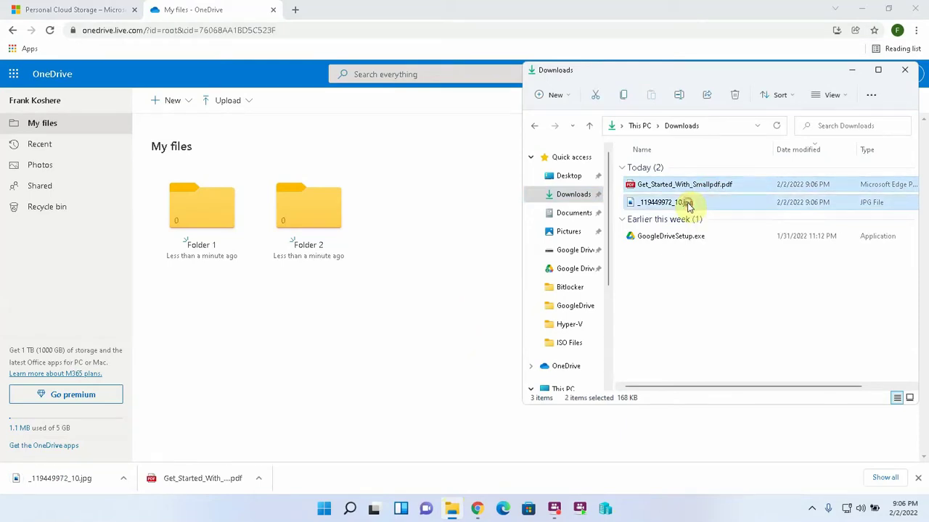
left_click(669, 243, "ctrl")
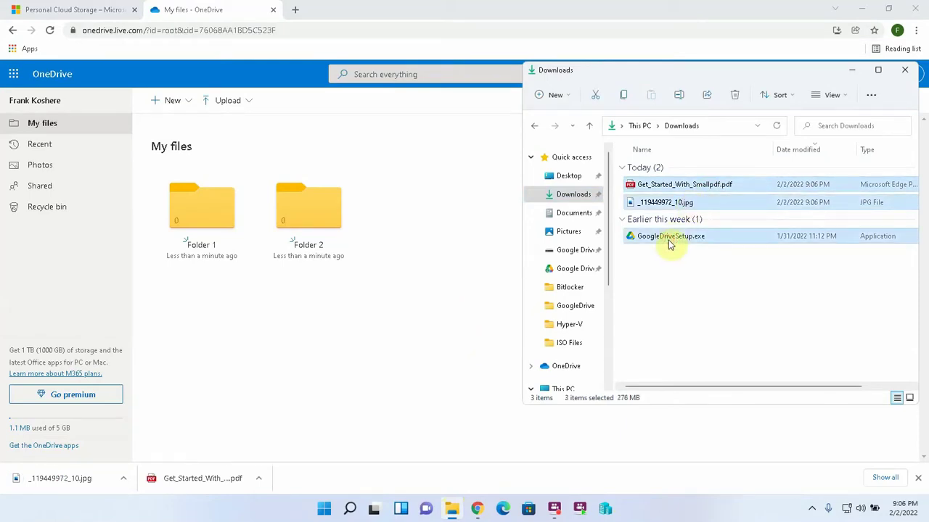
left_click(681, 186, "ctrl")
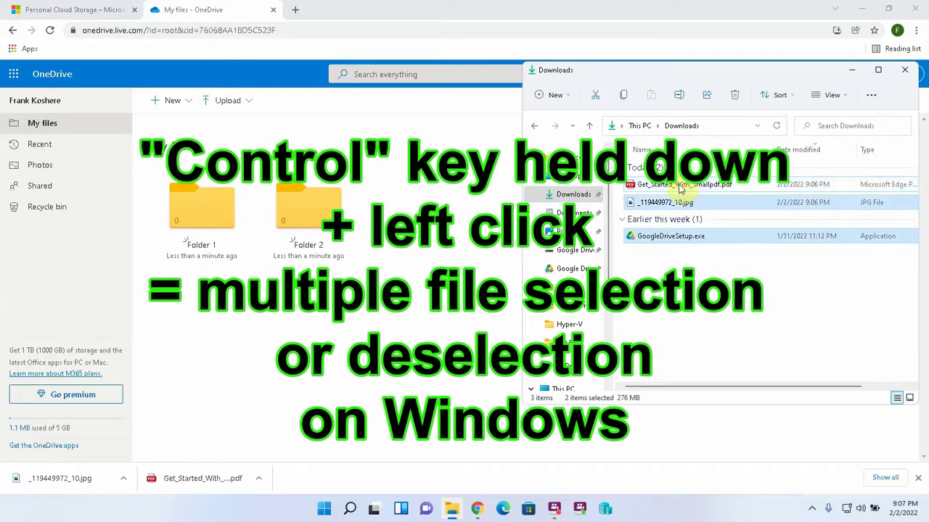
left_click(680, 202, "ctrl")
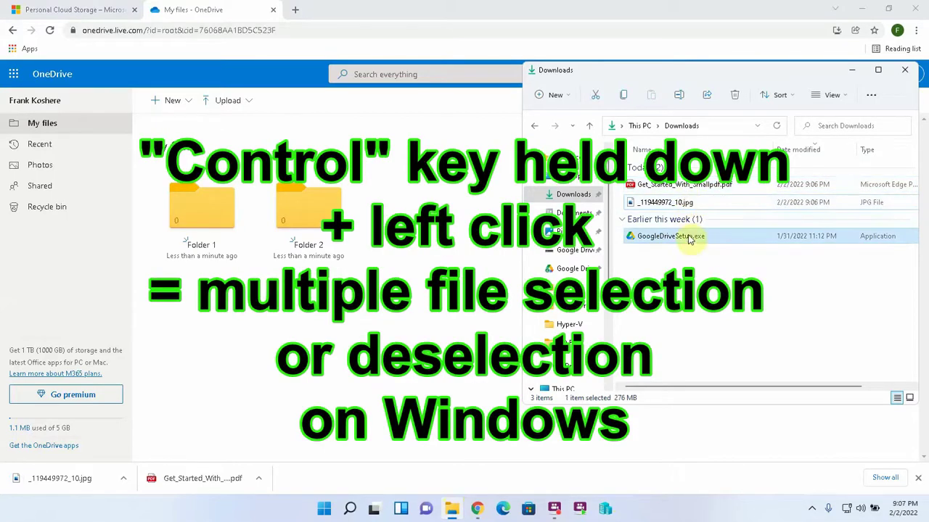
left_click(689, 239, "ctrl")
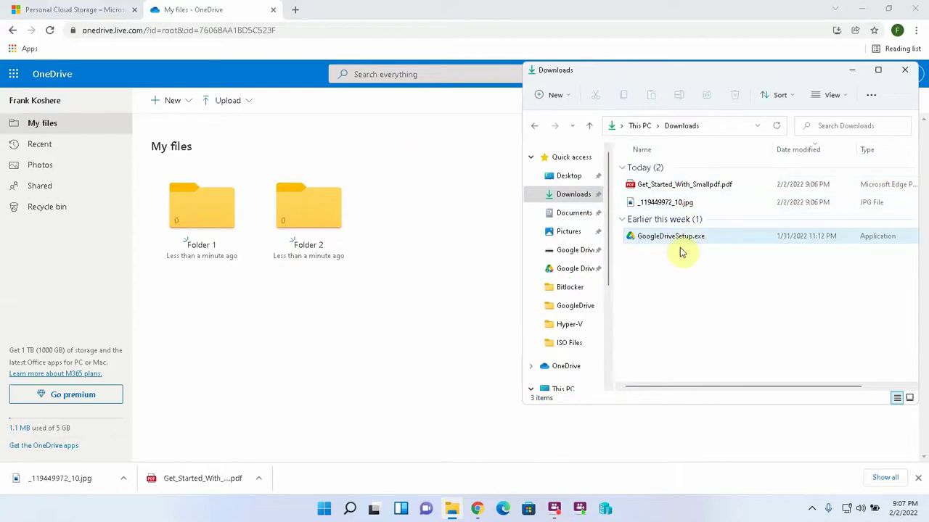
left_click(675, 236, "ctrl")
left_click(676, 202, "ctrl")
left_click(689, 188, "ctrl")
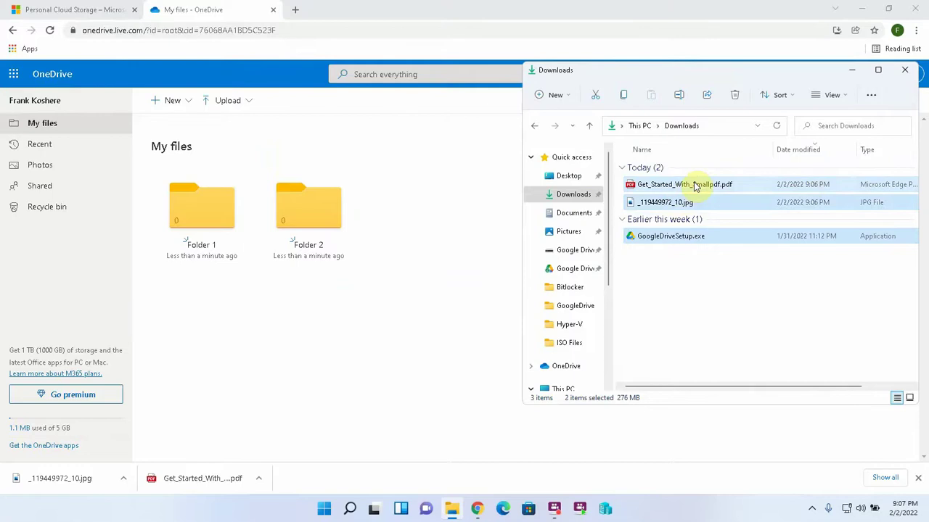
left_click(674, 187, "ctrl")
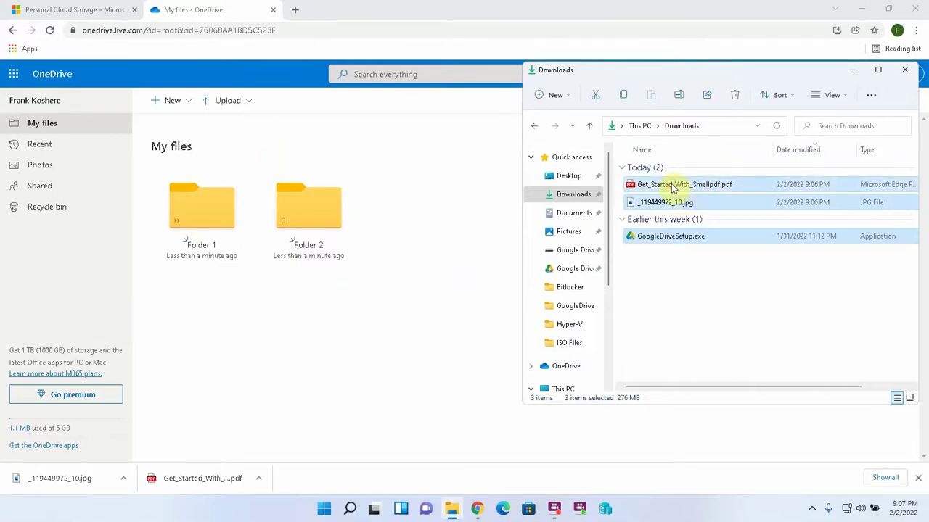
left_click_drag(673, 188, 430, 252)
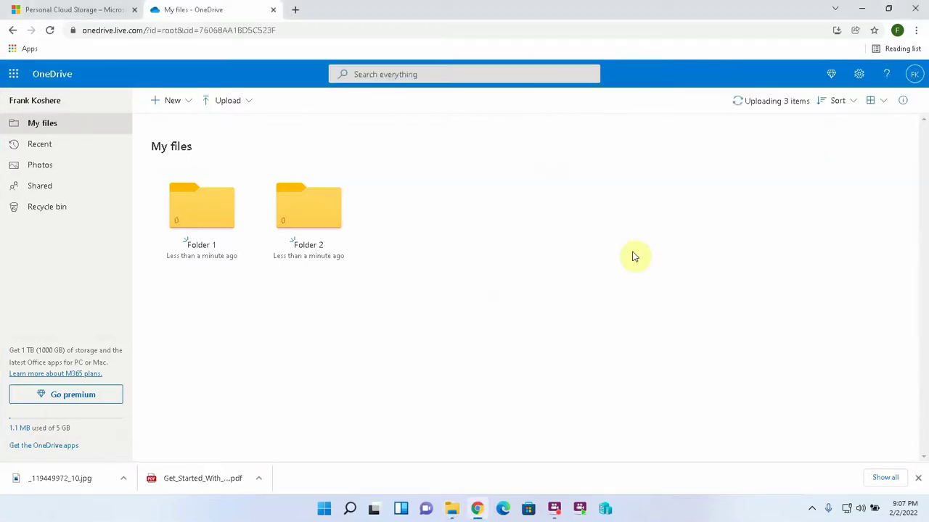
Step: Watch the three files' upload progress, then open GoogleDriveSetup.exe in the file viewer
left_click(756, 104)
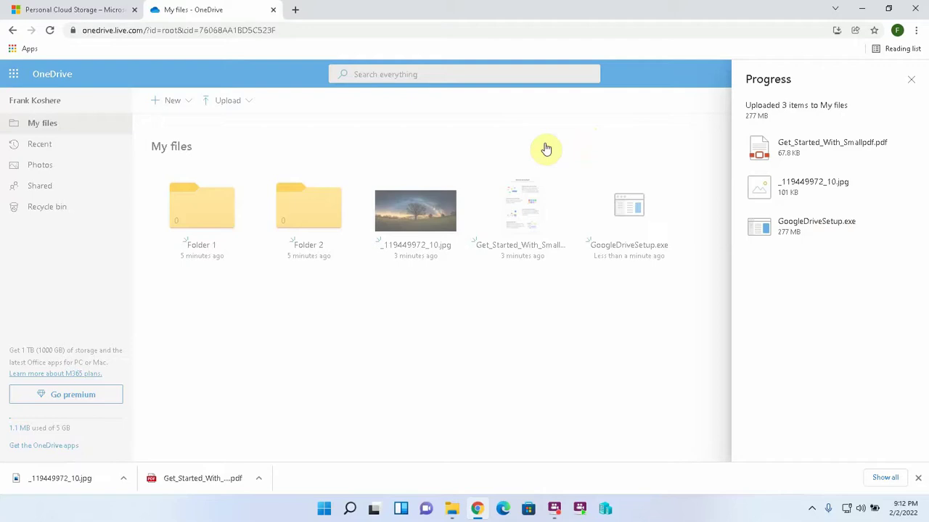
left_click(630, 214)
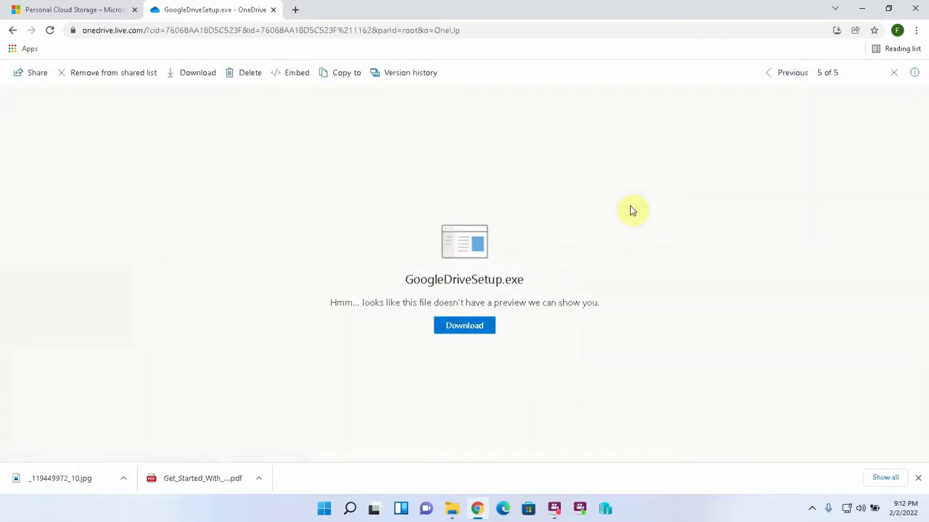
Step: Generate an editable 1drv.ms share link for GoogleDriveSetup.exe and copy it
left_click(47, 75)
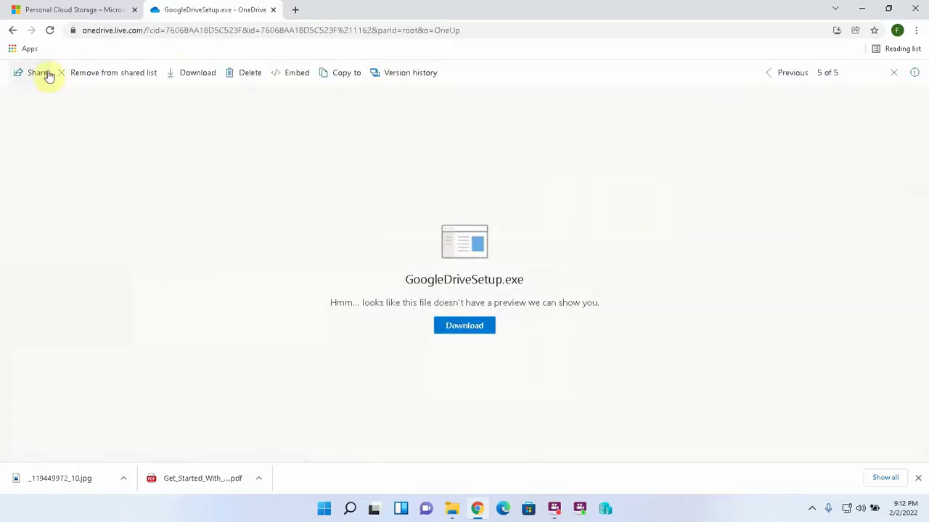
left_click(39, 74)
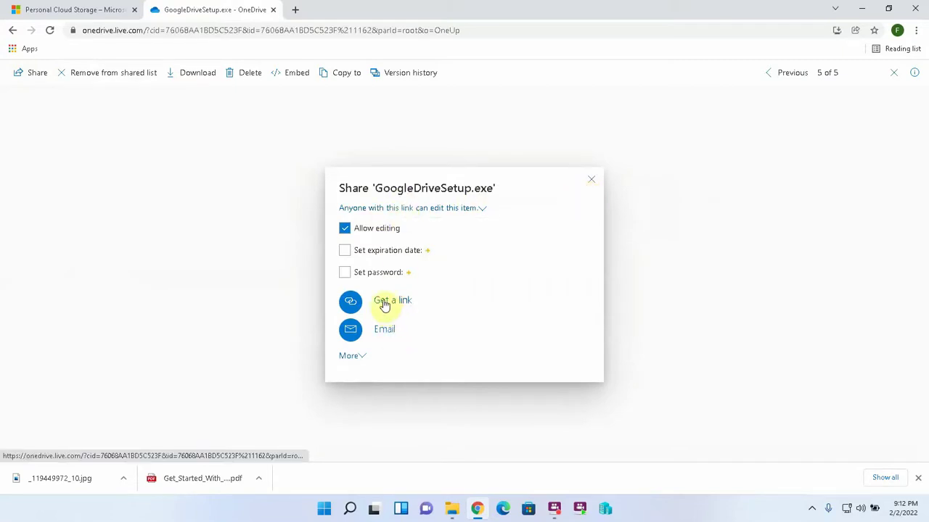
left_click(345, 229)
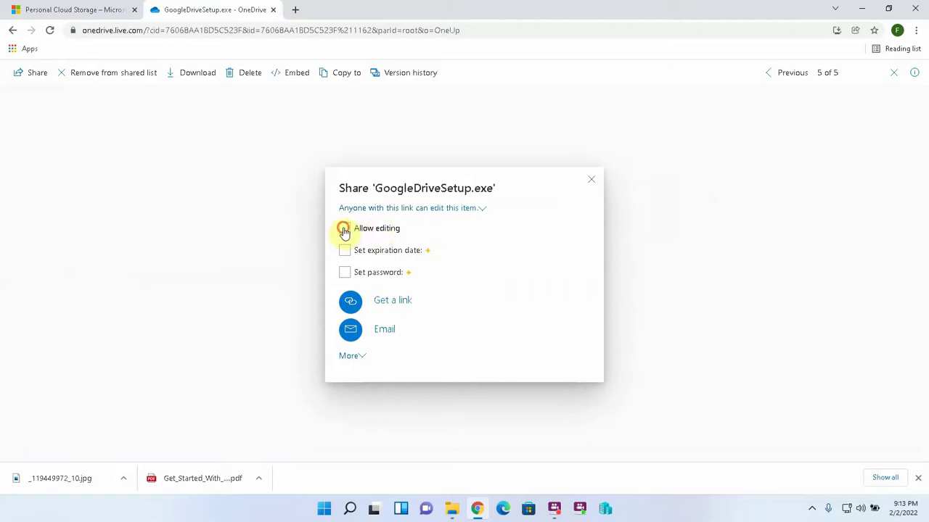
left_click(344, 229)
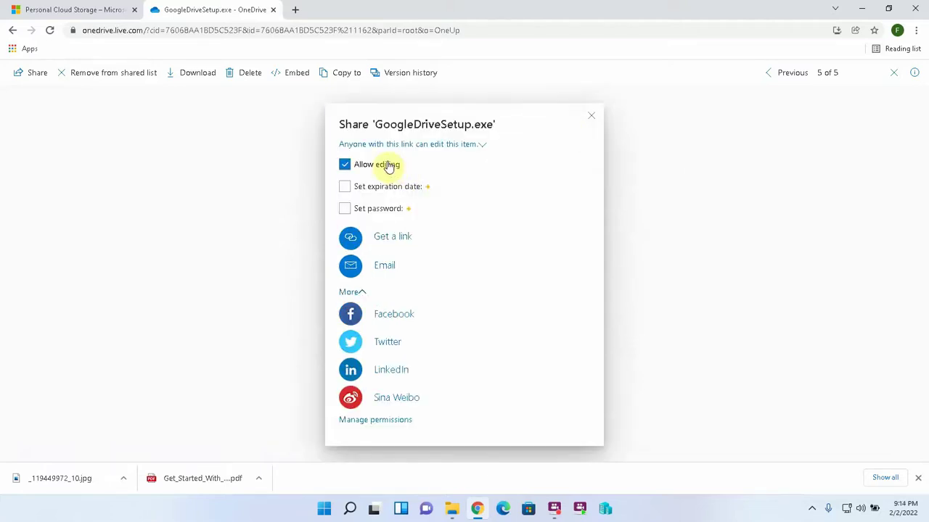
left_click(392, 238)
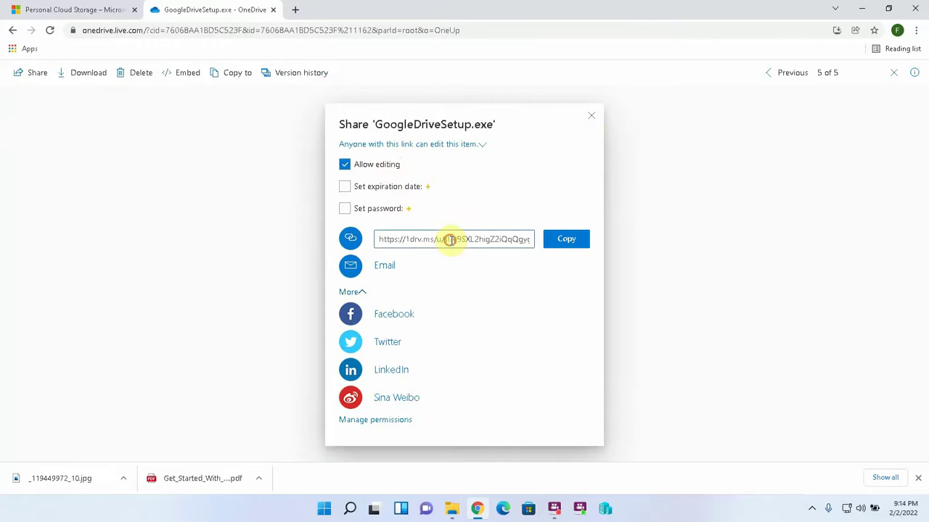
triple_click(449, 240)
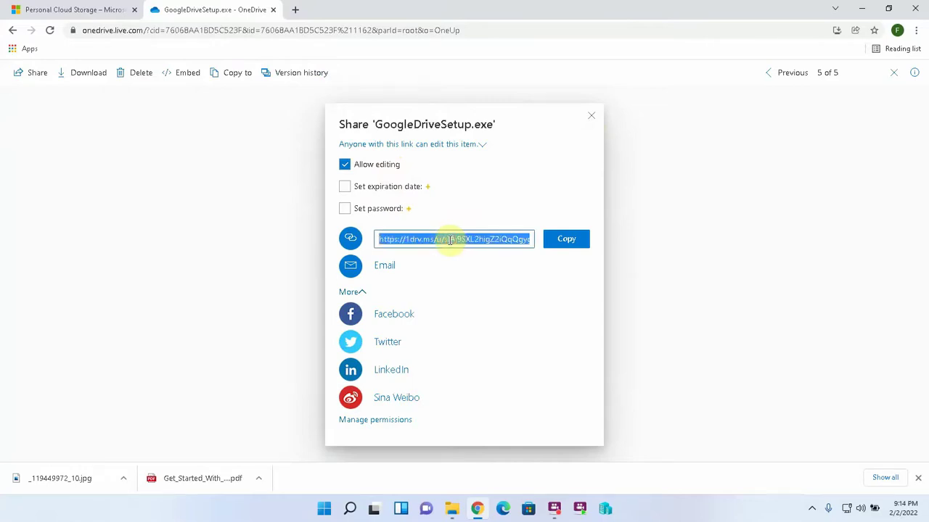
key("ctrl+c")
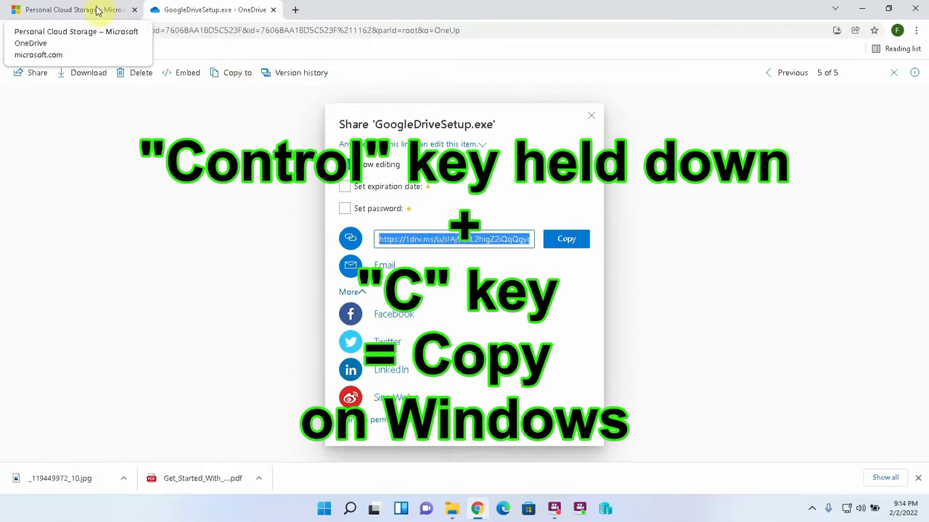
Step: Open Outlook.com in a new browser tab
left_click(294, 10)
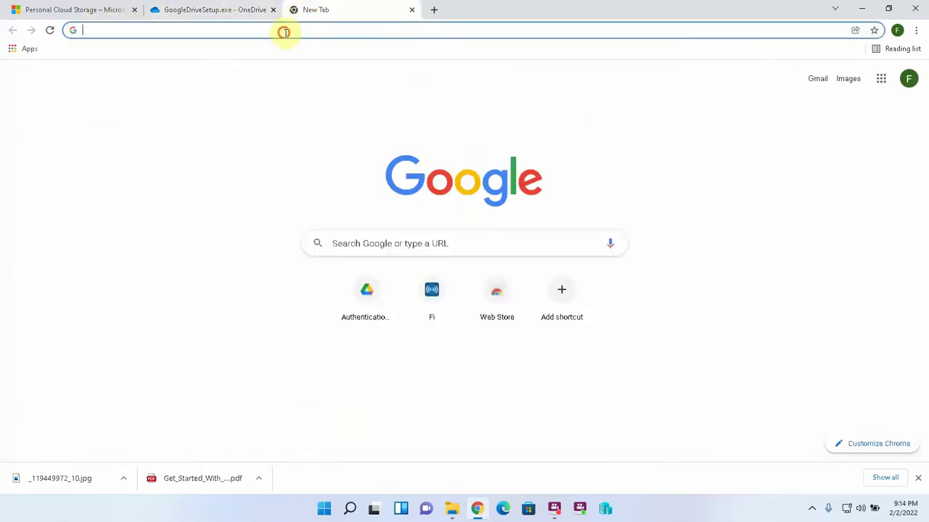
type("outlook.com")
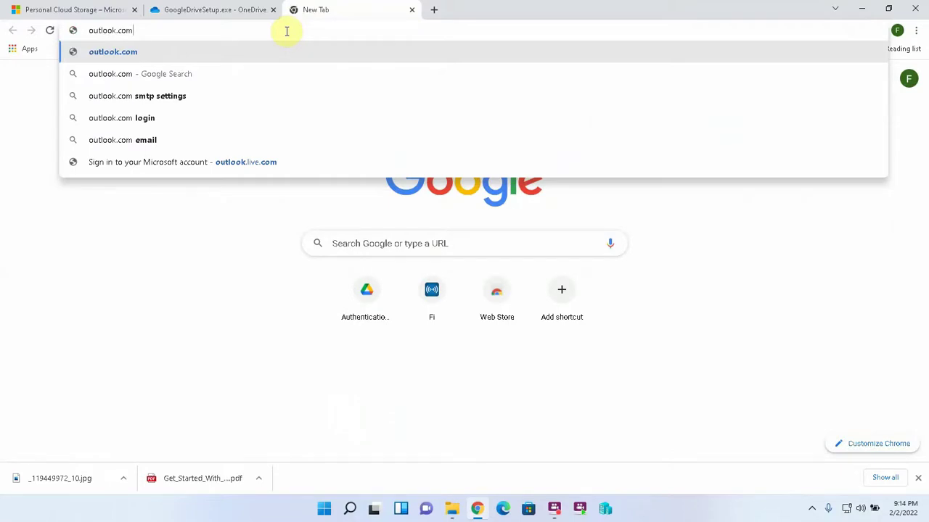
key("Return")
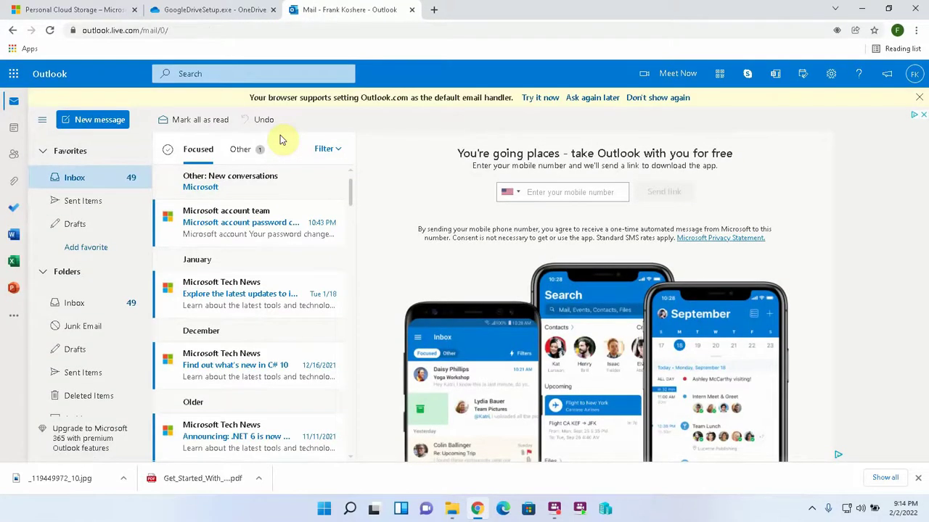
Step: Send the recipient an e-mail 'Here is that file I shared with you.' with the pasted OneDrive link
left_click(99, 120)
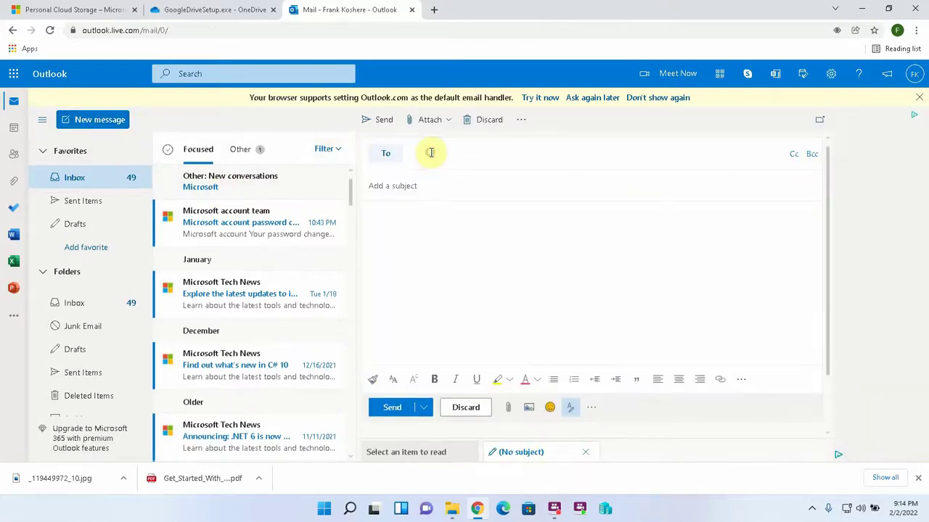
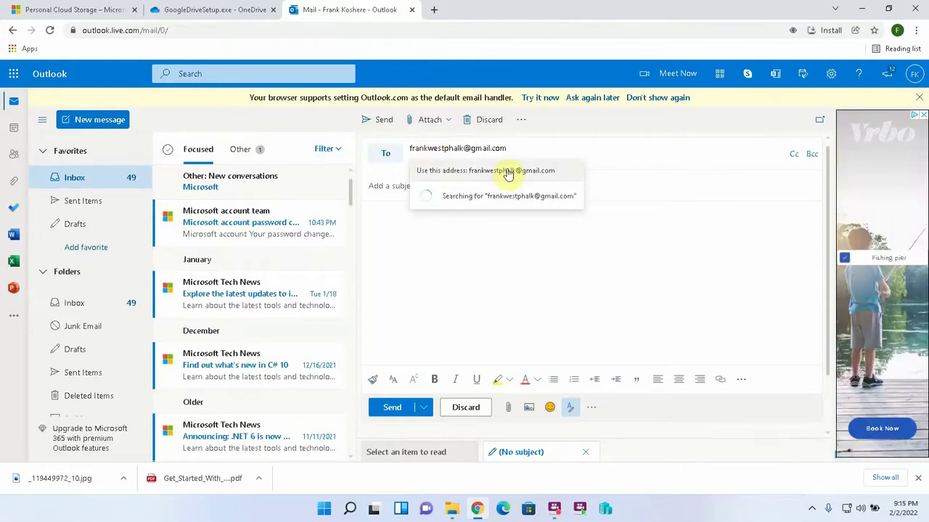
left_click(508, 174)
left_click(454, 189)
type("Here ")
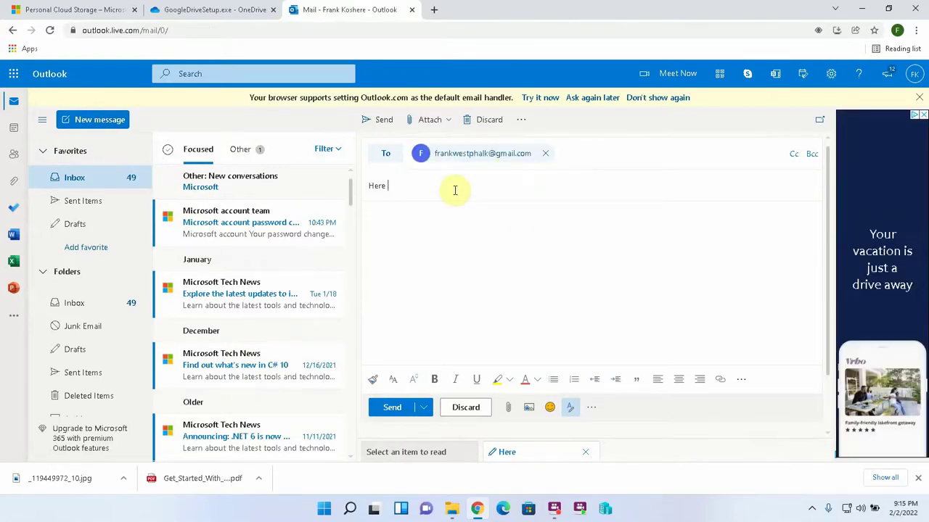
type("is that file I shared with you.")
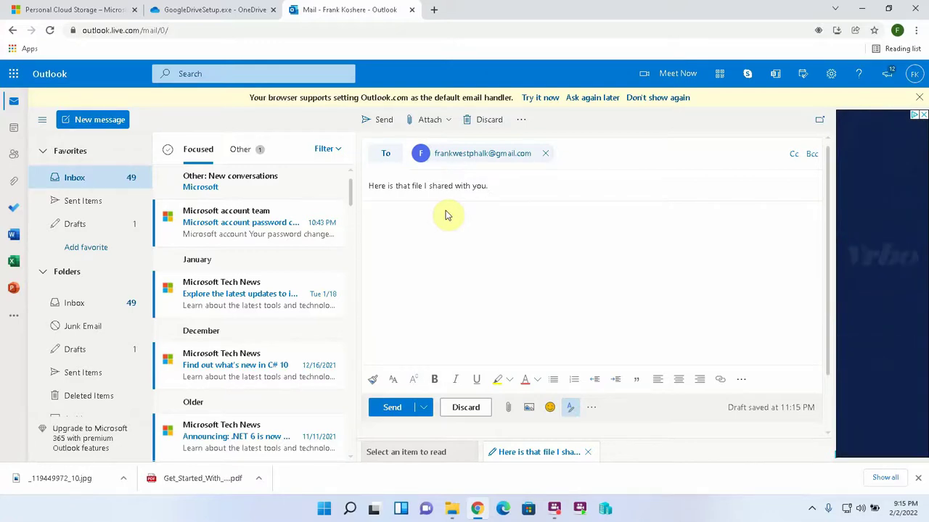
key("ctrl+v")
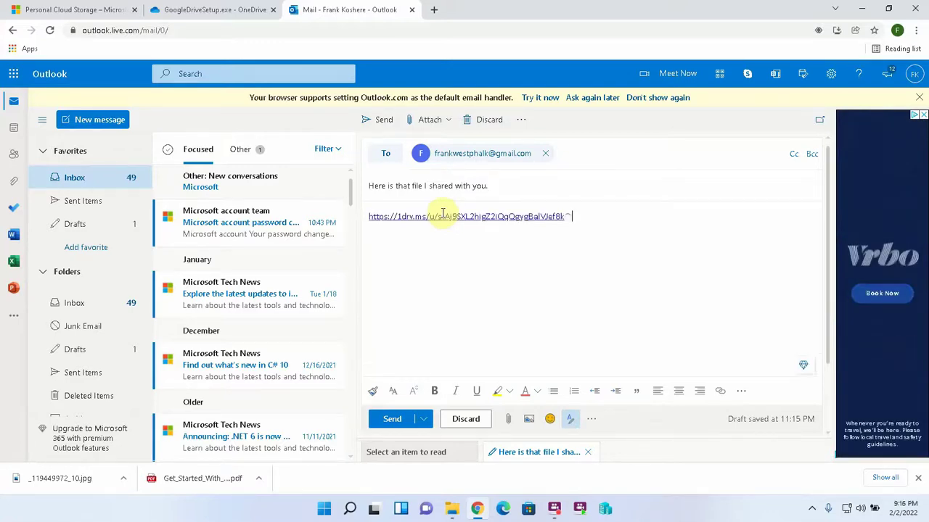
left_click(398, 419)
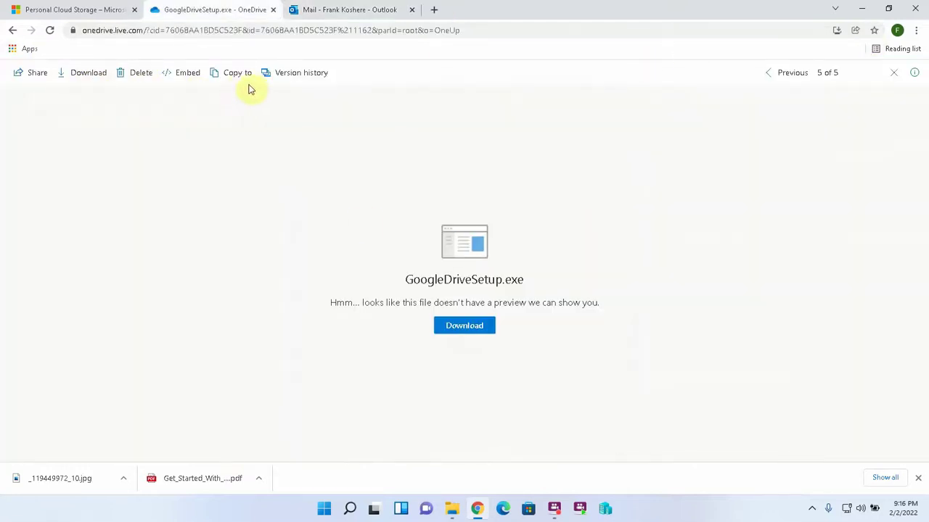
Step: Download GoogleDriveSetup.exe, delete it from My files, then minimize Chrome to the desktop
left_click(468, 326)
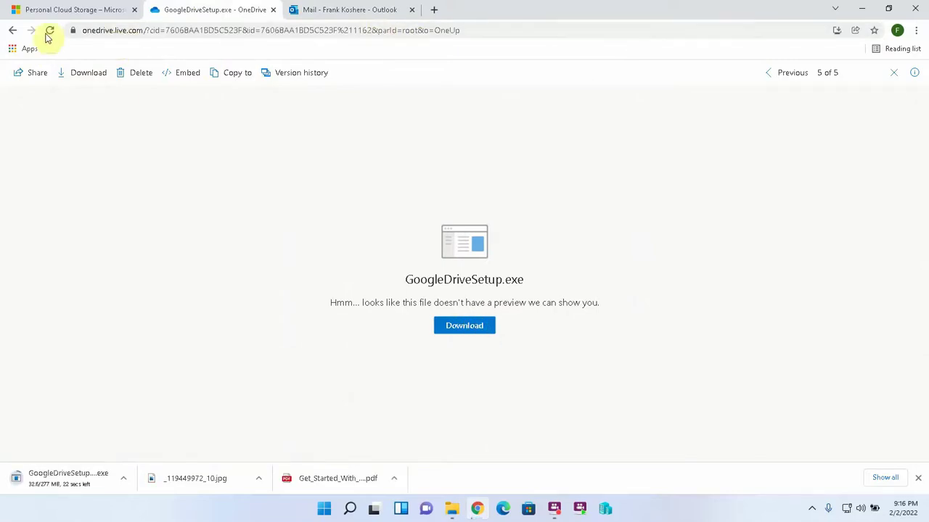
left_click(12, 30)
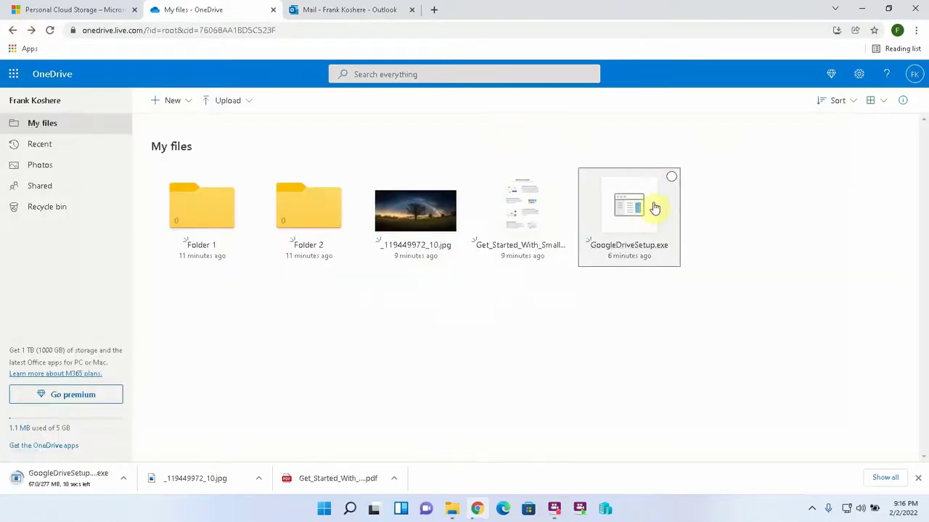
left_click(671, 179)
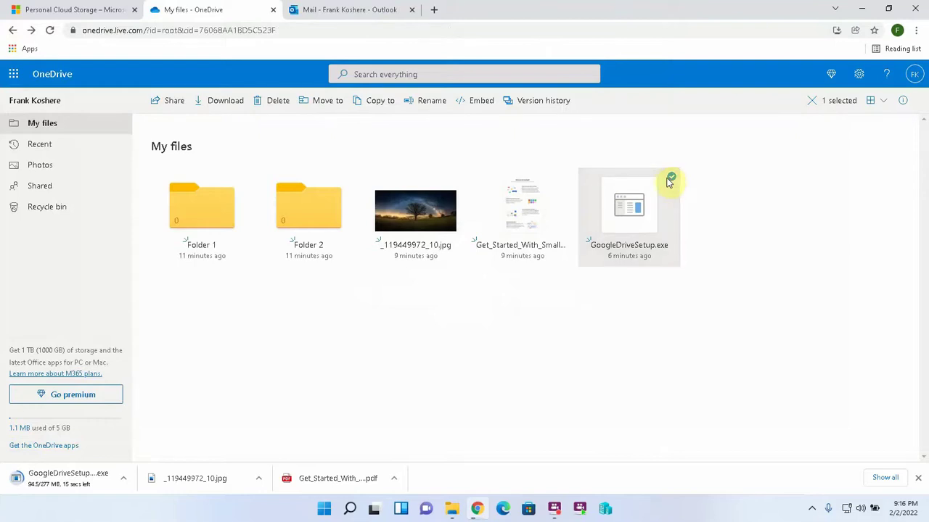
left_click(270, 101)
left_click(471, 291)
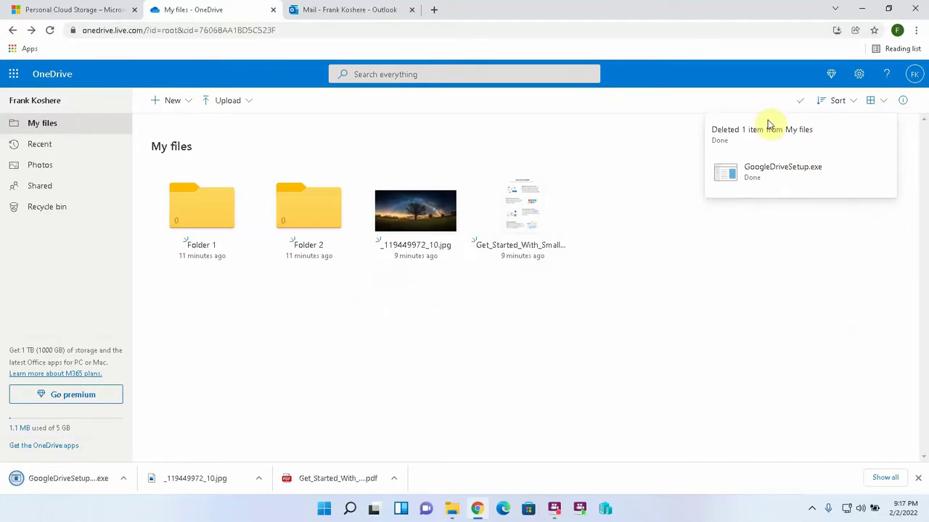
left_click(862, 9)
Step: Close the Downloads window and start OneDrive sign-in from the tray icon's status panel
left_click(904, 70)
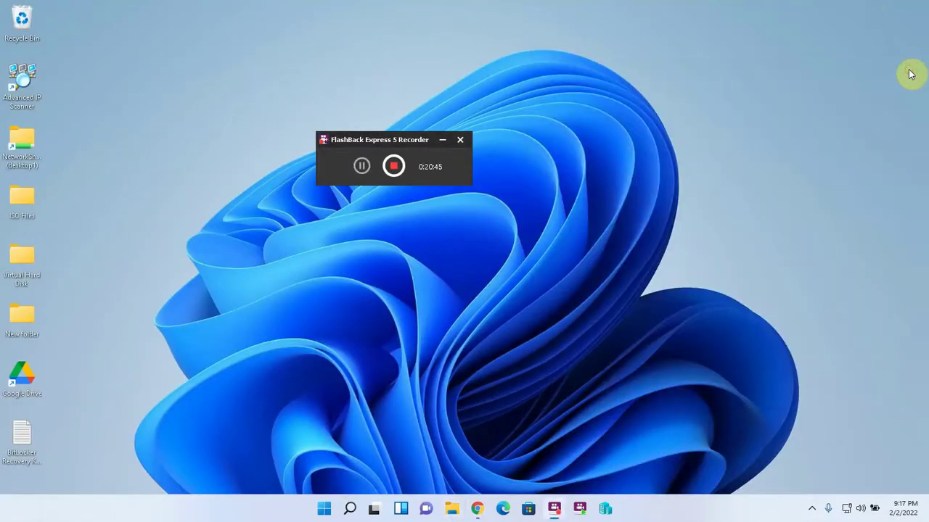
left_click(814, 510)
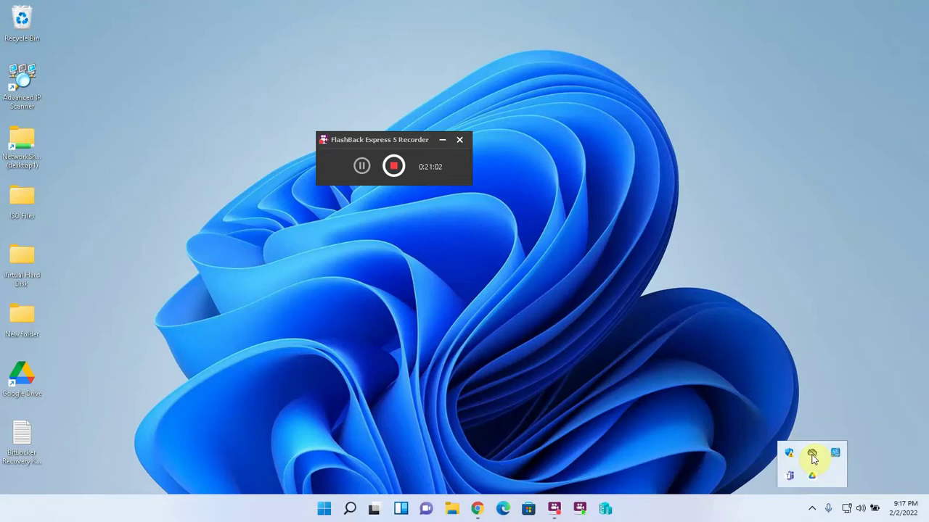
left_click(813, 455)
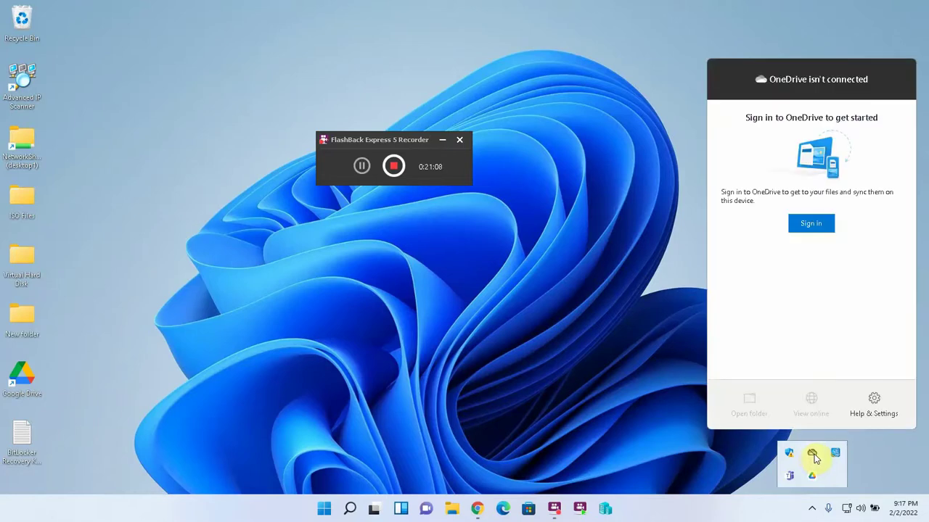
left_click(807, 227)
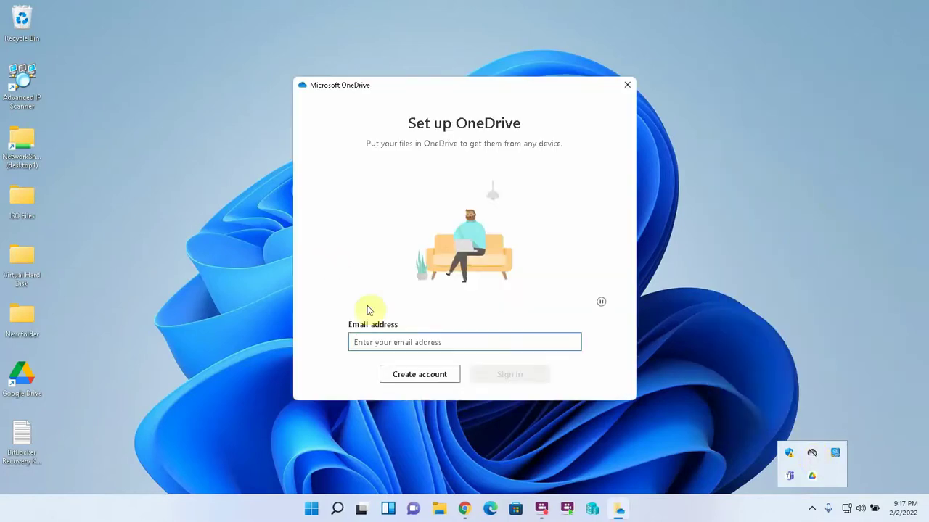
Step: Submit the account's Outlook e-mail address and enter the alternate e-mail for verification
left_click(384, 339)
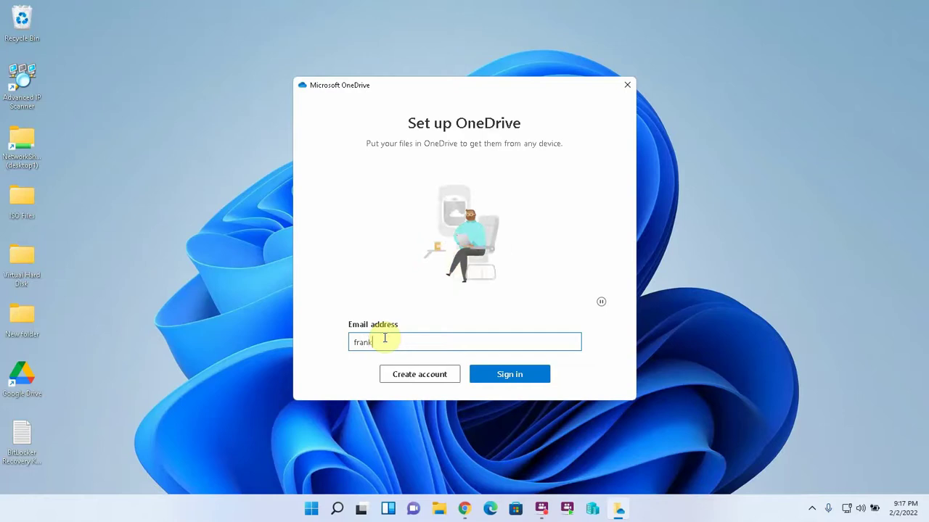
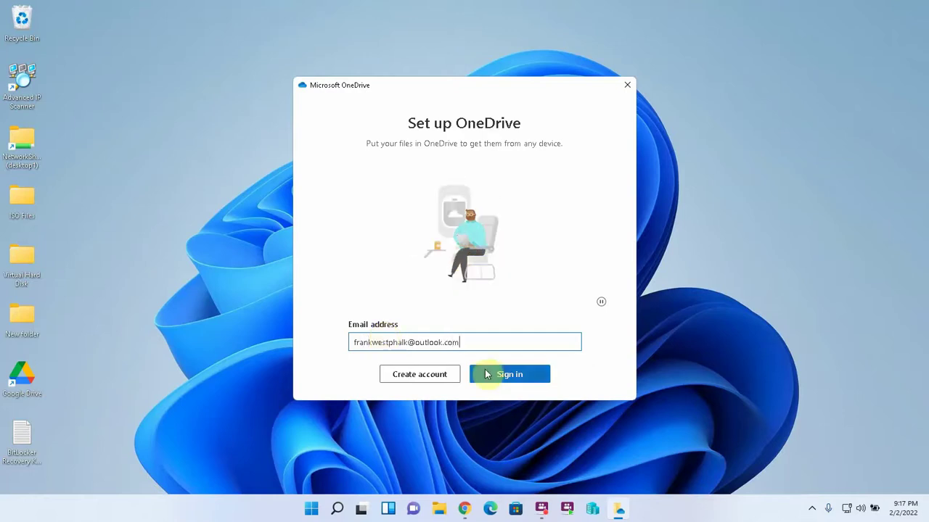
left_click(485, 374)
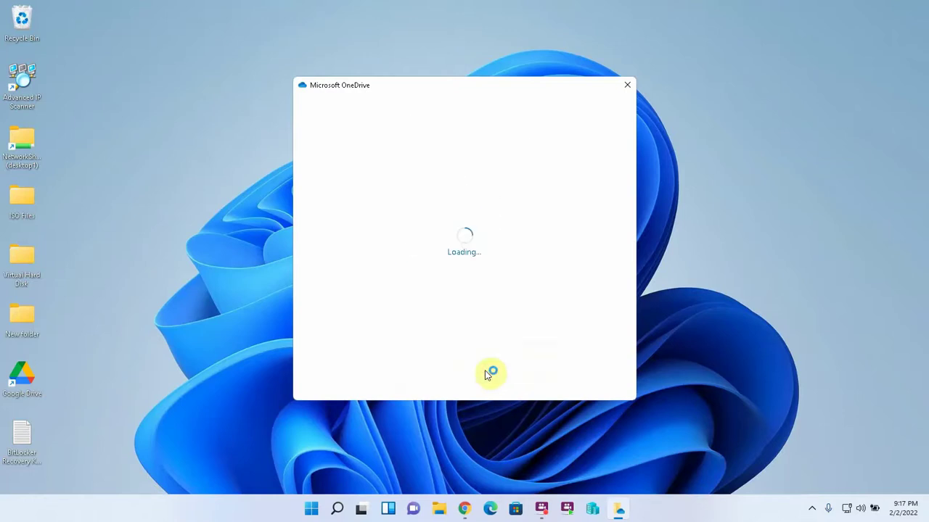
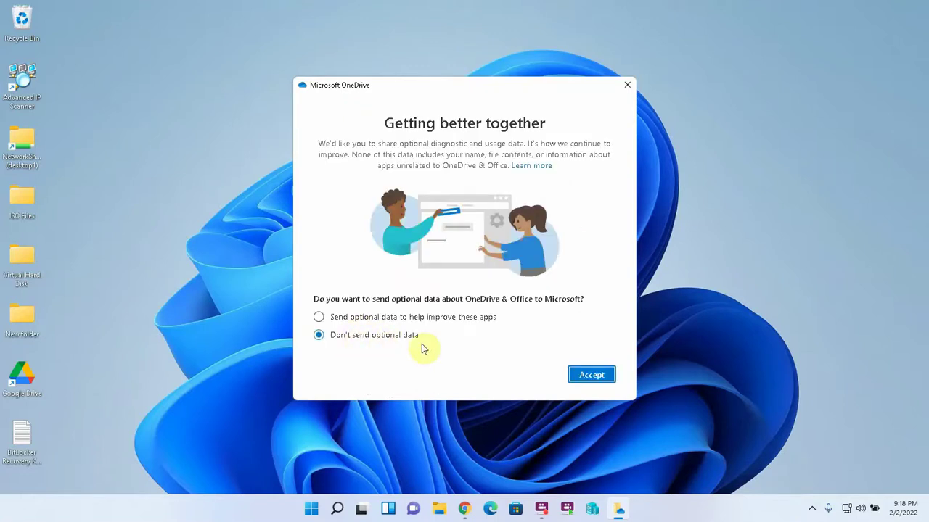
Step: Decline optional data, keep the default folder, skip the upgrade, tour and mobile app, and open the folder
left_click(583, 375)
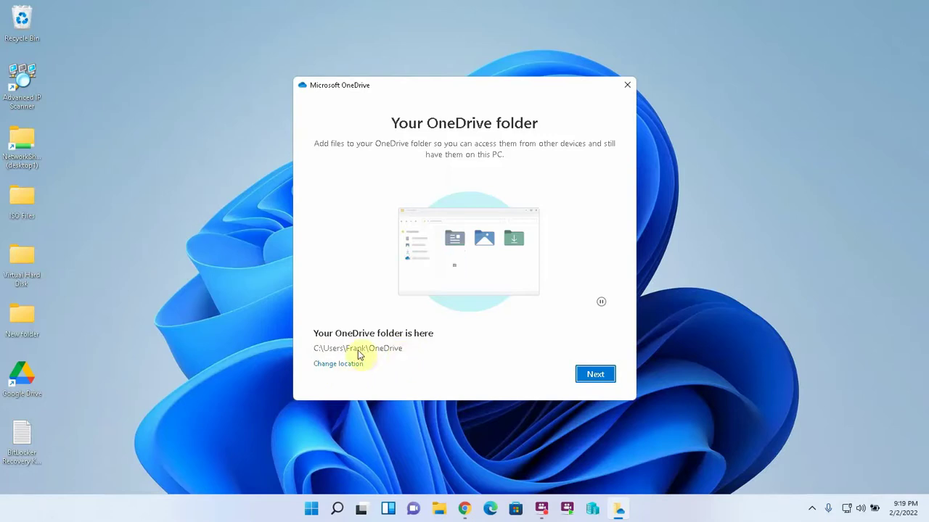
left_click(595, 374)
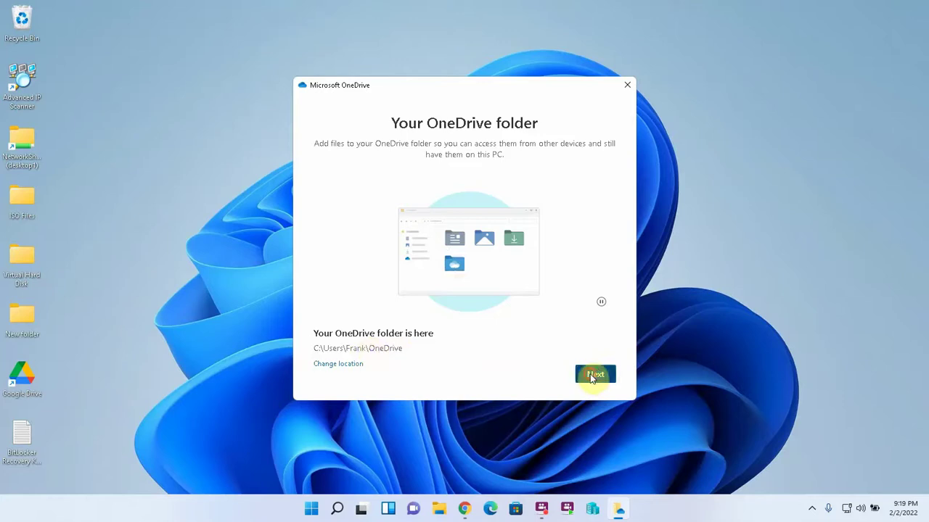
left_click(511, 375)
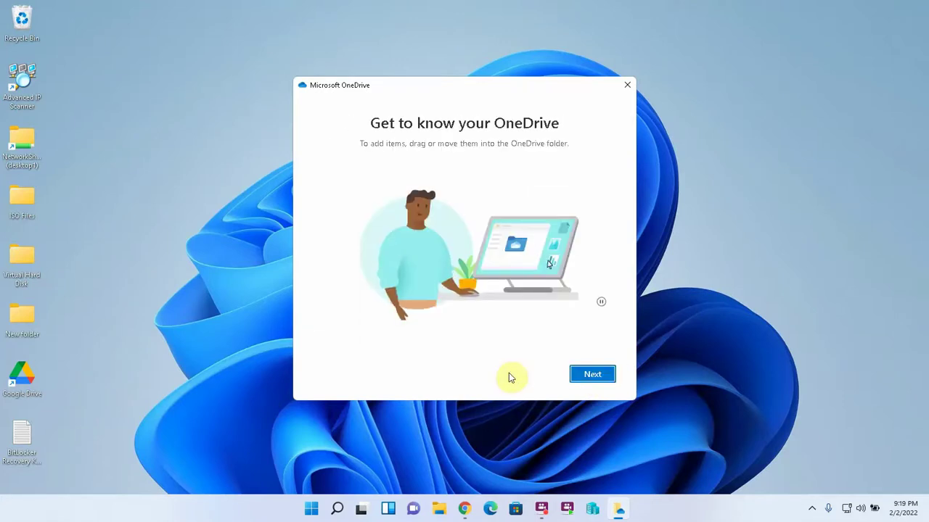
left_click(592, 374)
left_click(590, 375)
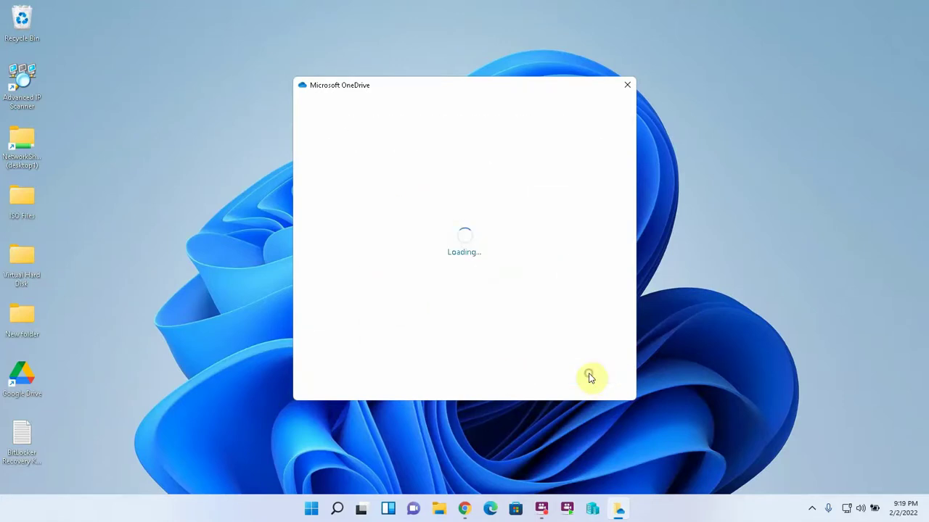
left_click(590, 375)
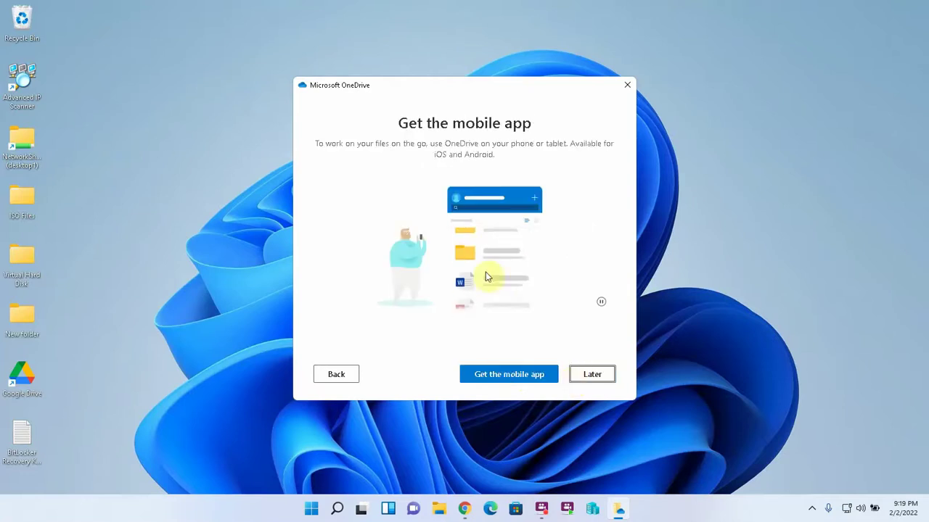
left_click(593, 374)
left_click(594, 374)
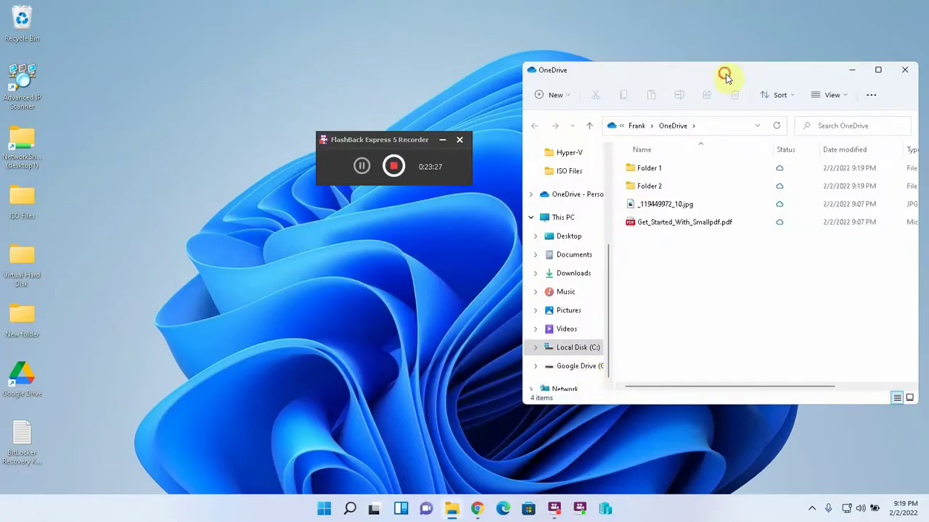
Step: In a new File Explorer window, browse to Local Disk (C:) > Users > the user's profile folder
left_click(754, 56)
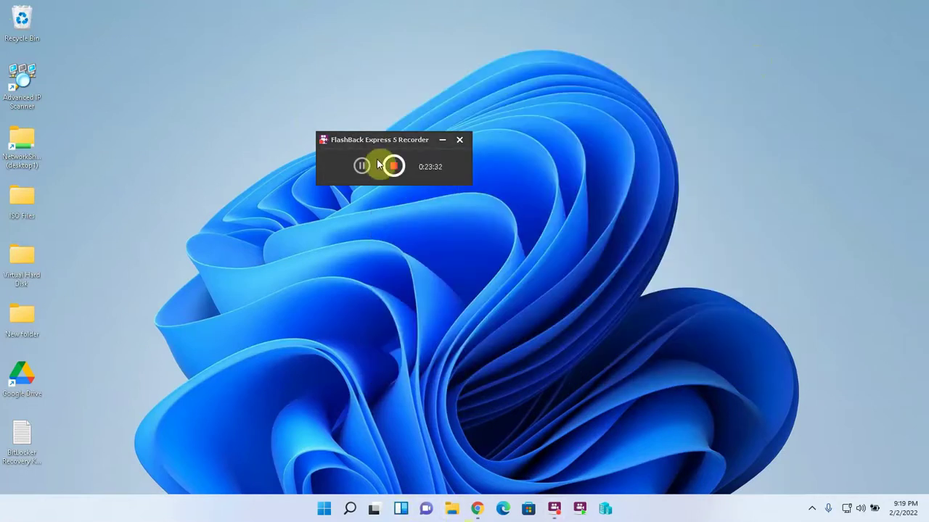
key("super+e")
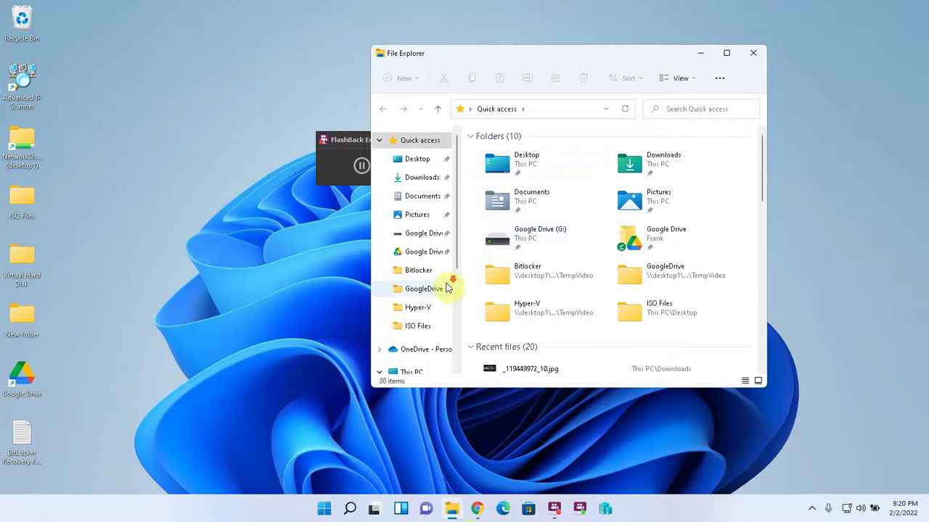
scroll(446, 288, "down", 3)
left_click(417, 295)
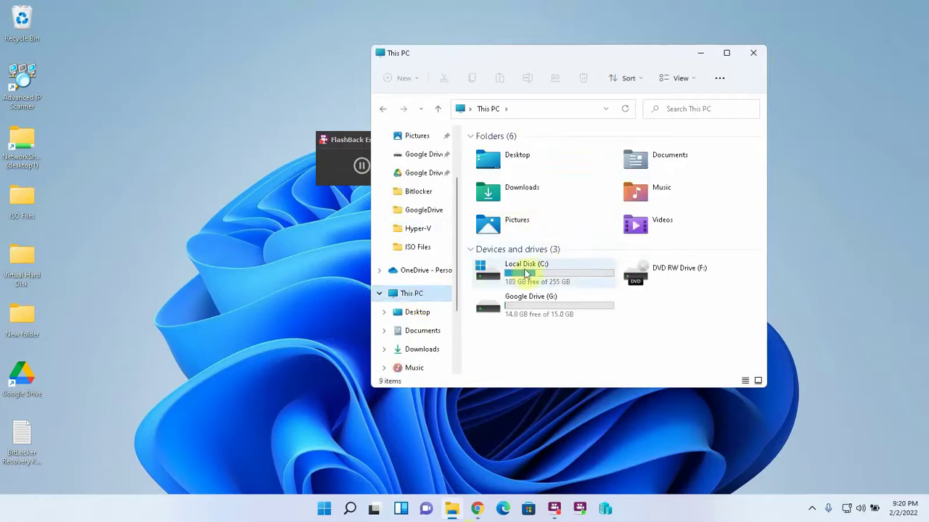
double_click(526, 273)
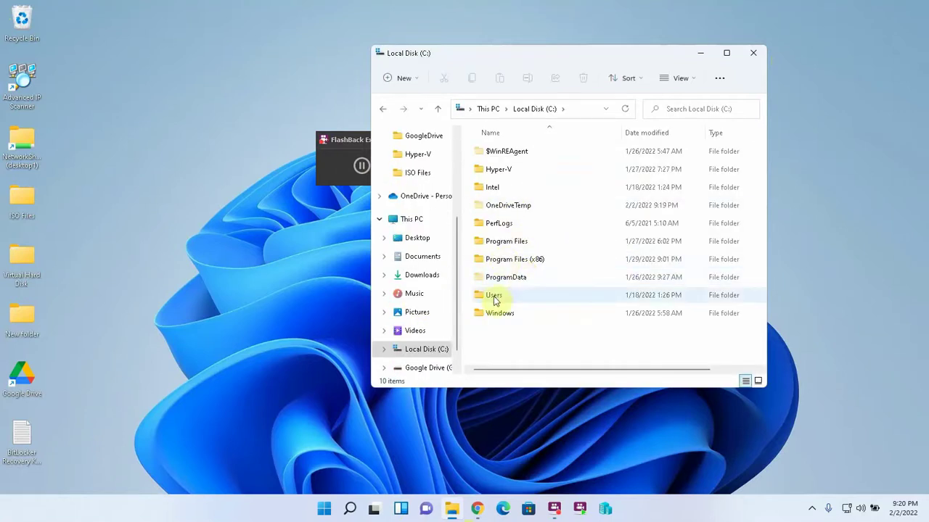
double_click(495, 298)
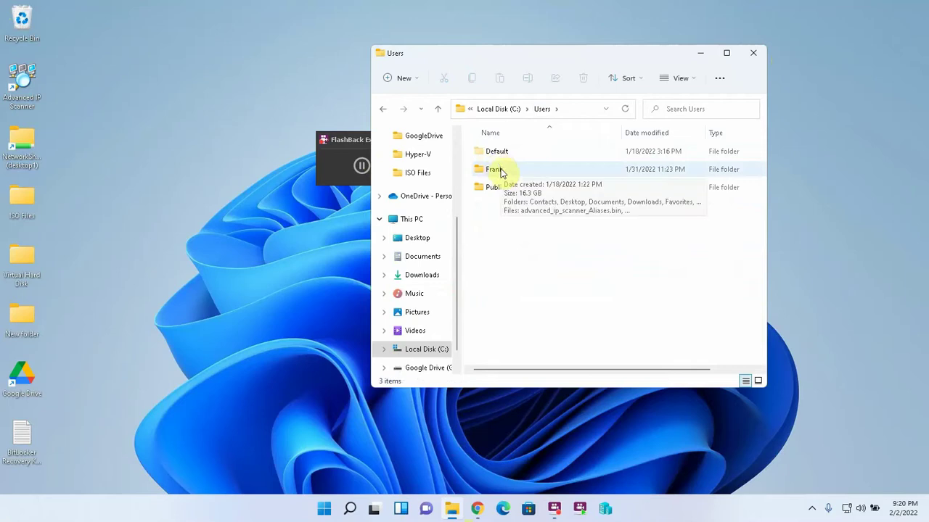
double_click(500, 170)
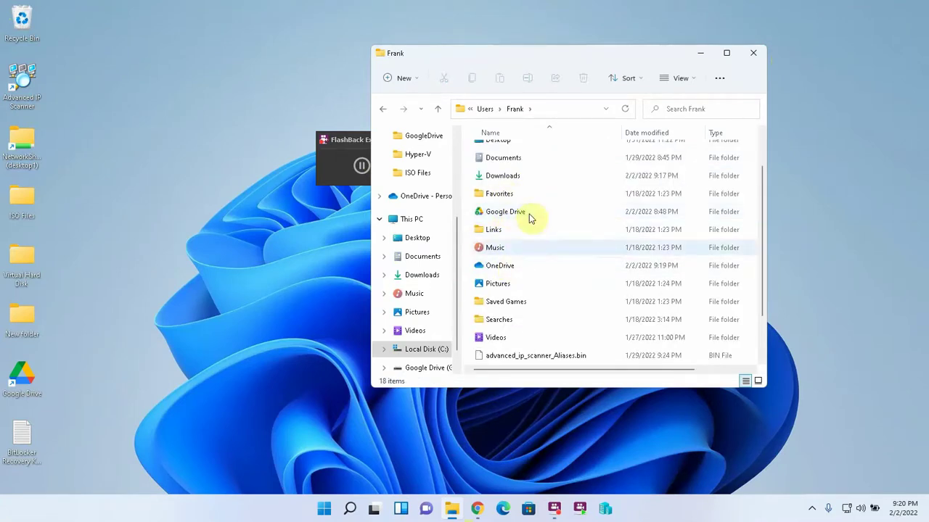
Step: Pin the OneDrive folder to Quick access and close Explorer
right_click(501, 269)
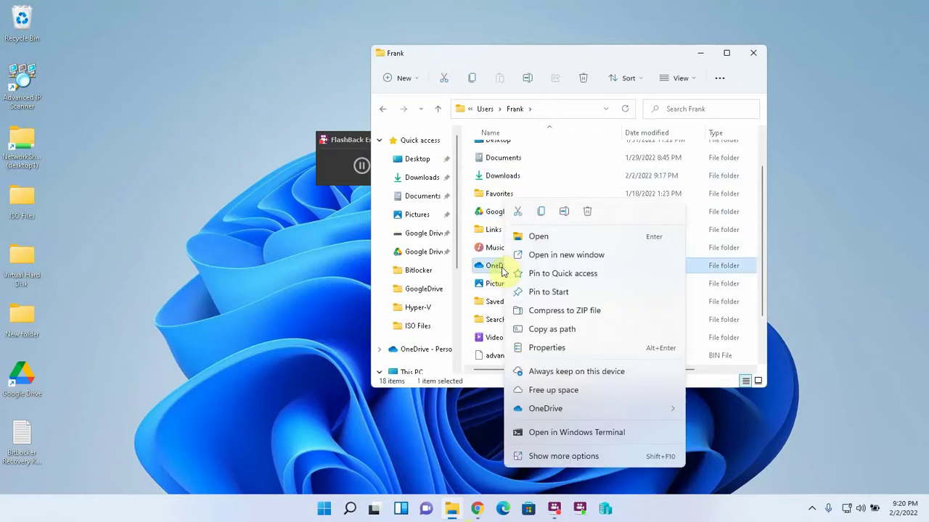
left_click(560, 272)
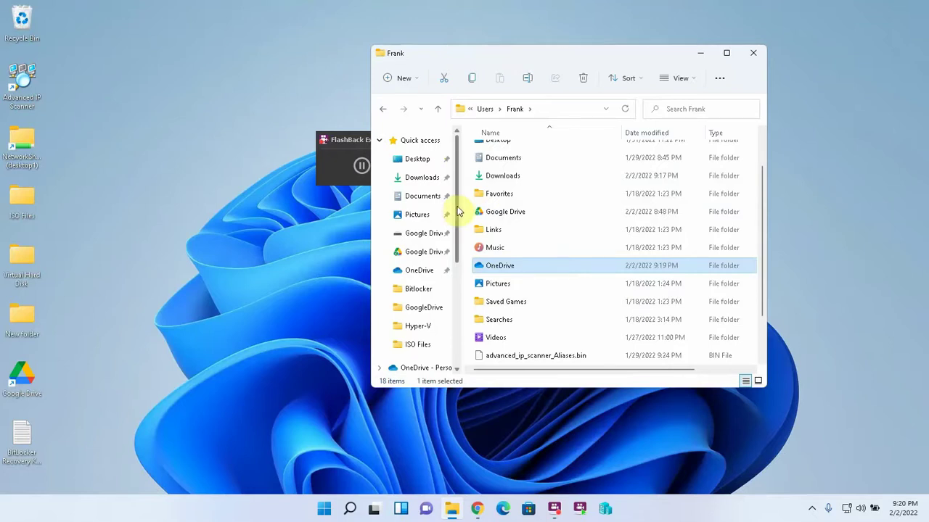
left_click(752, 51)
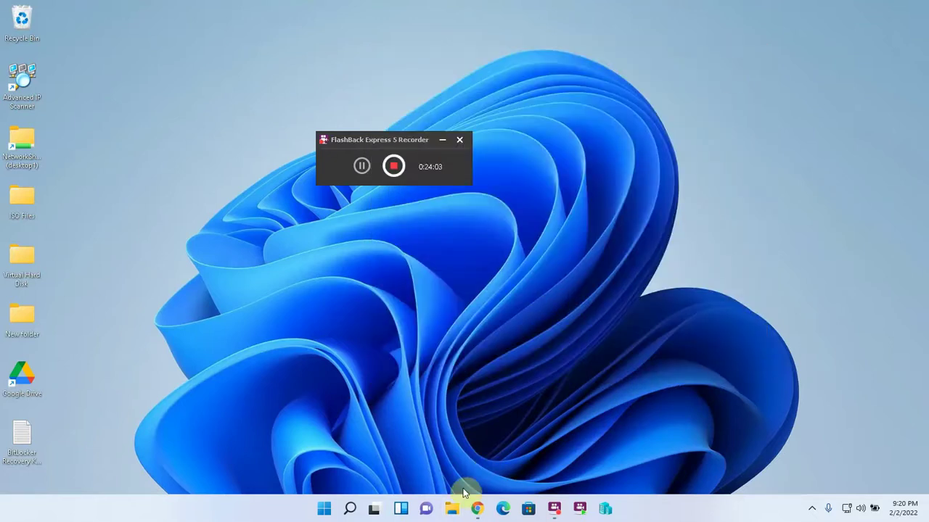
Step: Show the OneDrive - Personal folder in Explorer beside the restored Chrome OneDrive page
left_click(451, 509)
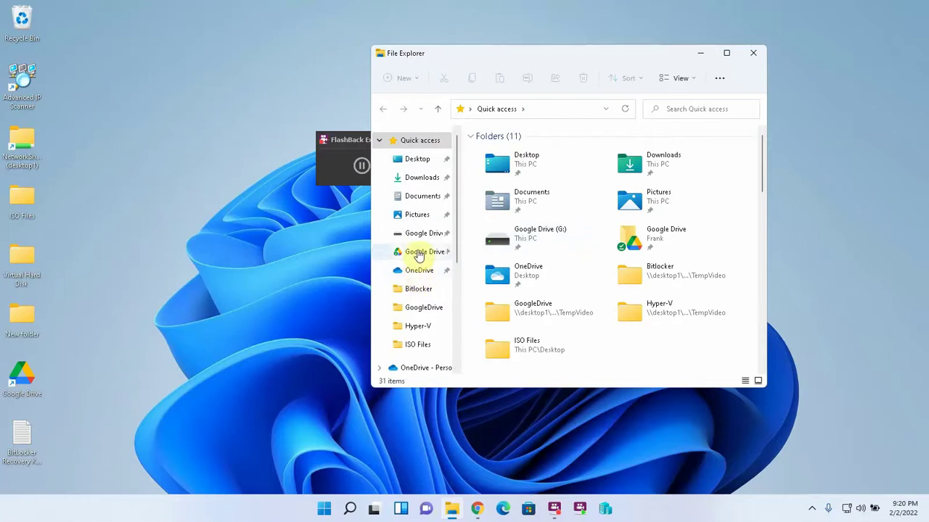
left_click(419, 254)
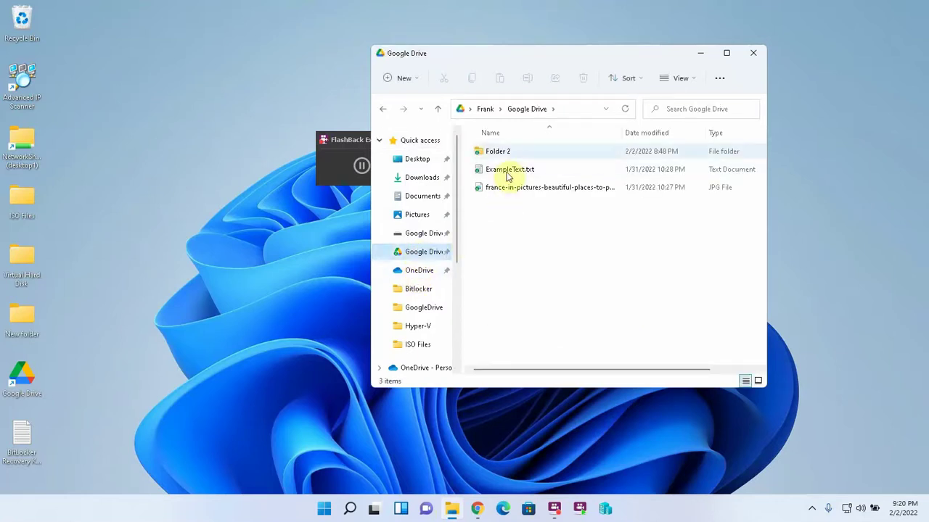
left_click(437, 109)
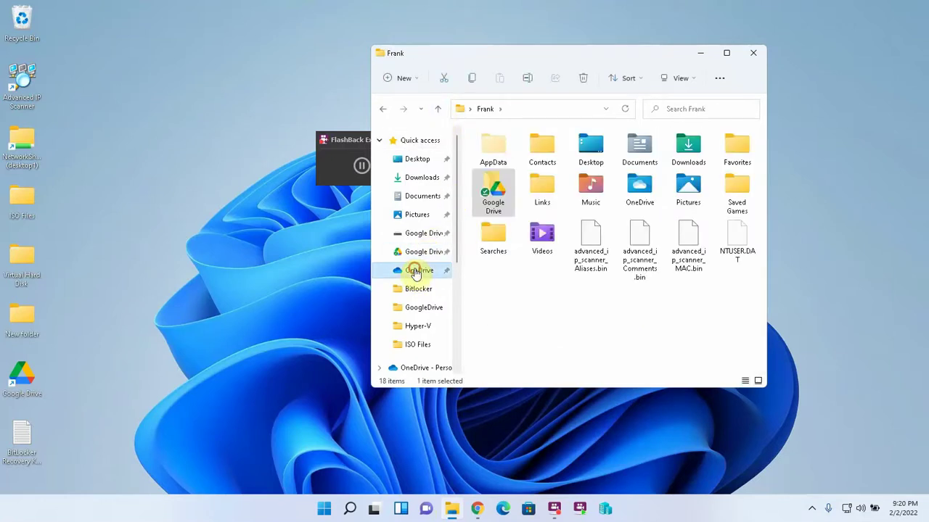
left_click(417, 270)
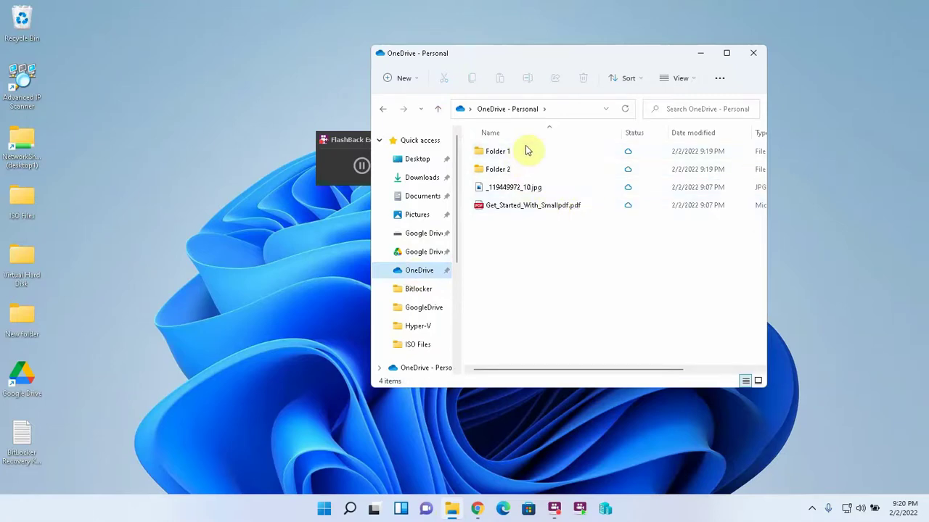
left_click(477, 509)
left_click(888, 8)
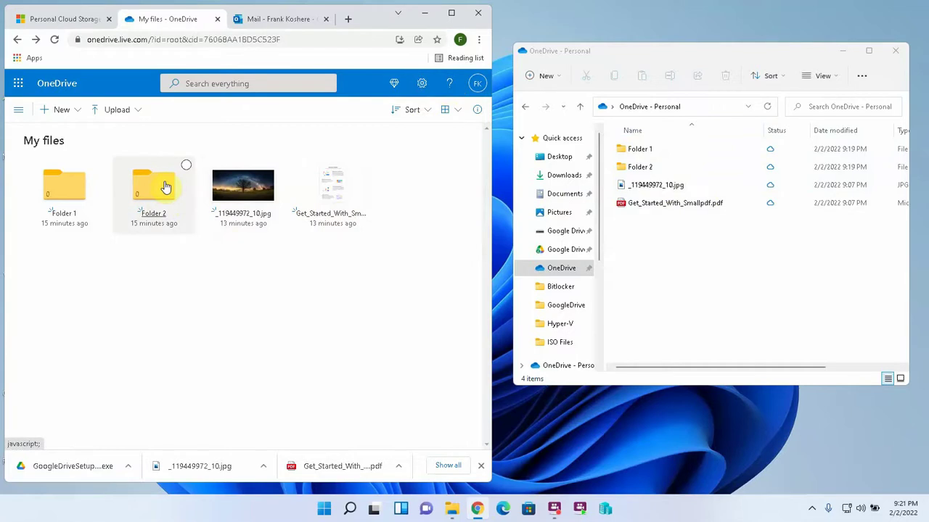
Step: Delete Get_Started_With_Smallpdf.pdf from the Explorer OneDrive folder and acknowledge the removed-everywhere notice
left_click(650, 207)
right_click(650, 207)
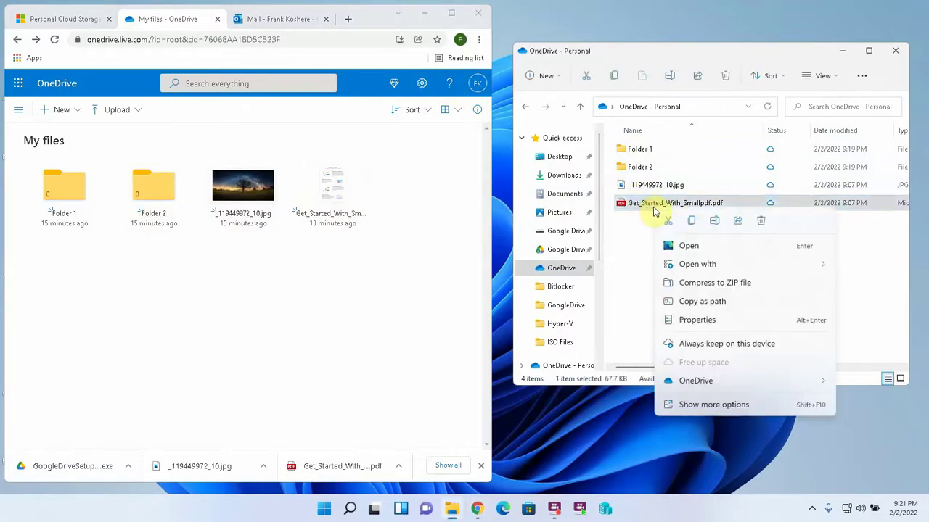
key("Delete")
left_click(491, 269)
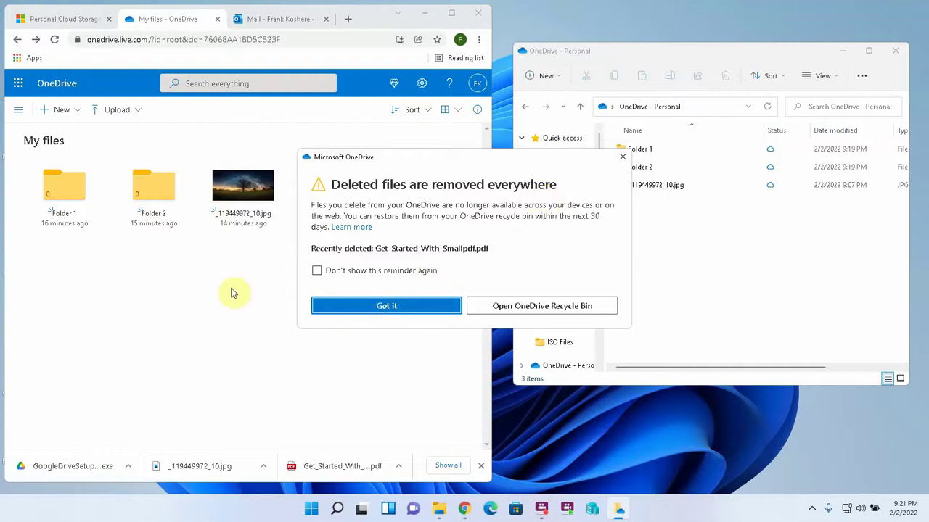
left_click(395, 309)
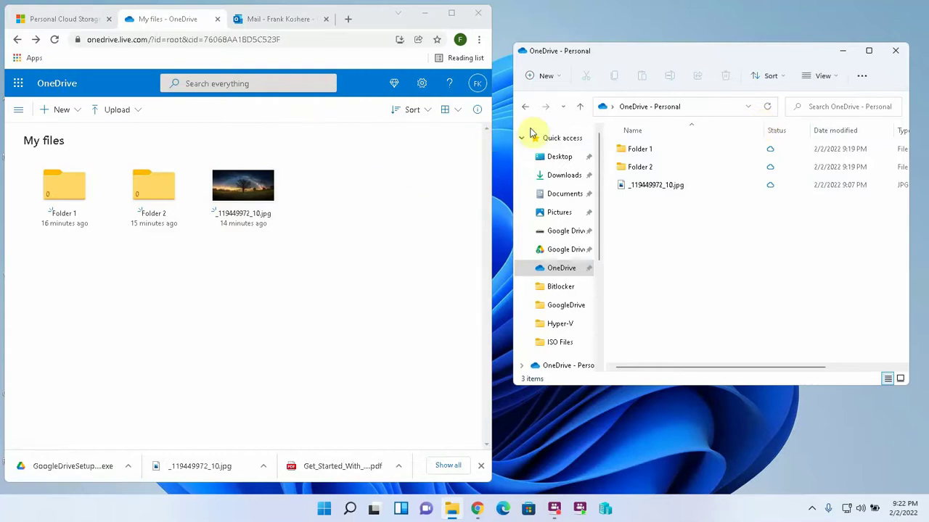
Step: Open the browser's context menu on the OneDrive web page
right_click(176, 288)
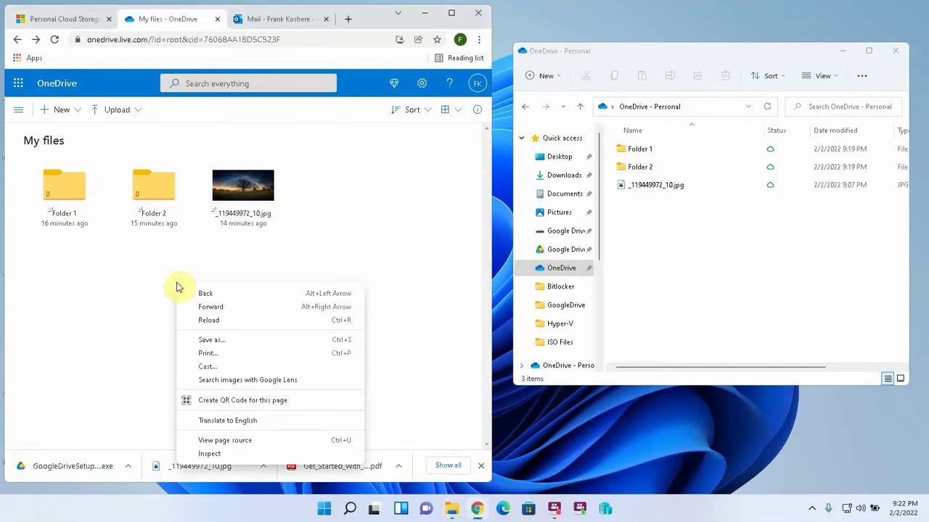
Step: Create an empty plain text document named testdrive.txt, then return to My files
left_click(190, 168)
left_click(79, 117)
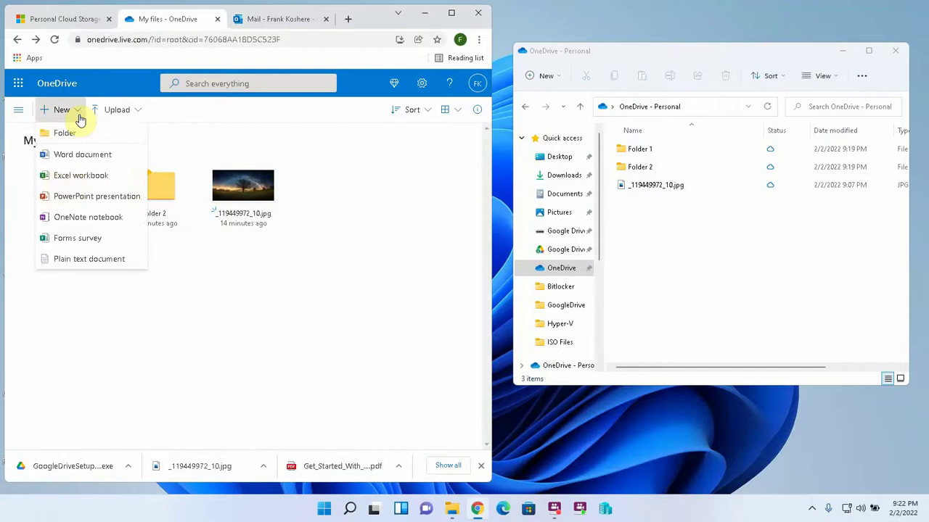
left_click(102, 259)
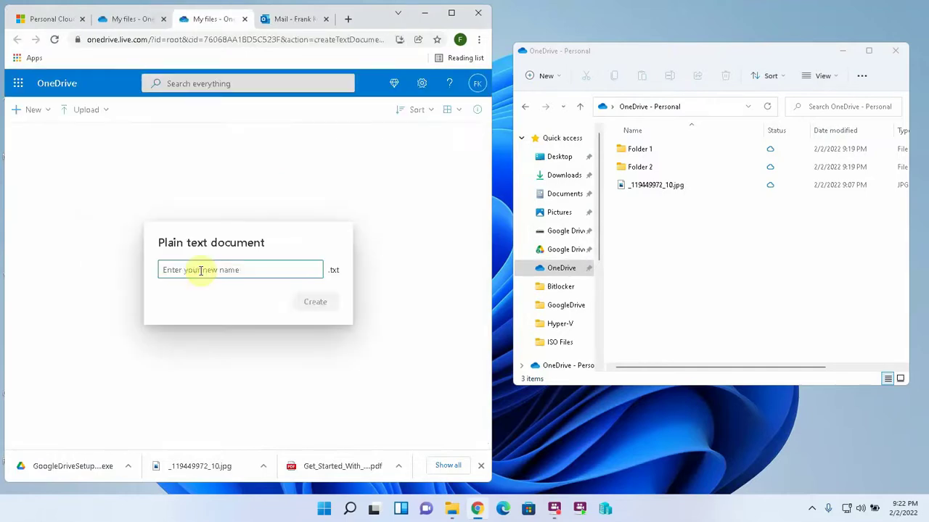
type("testdrive")
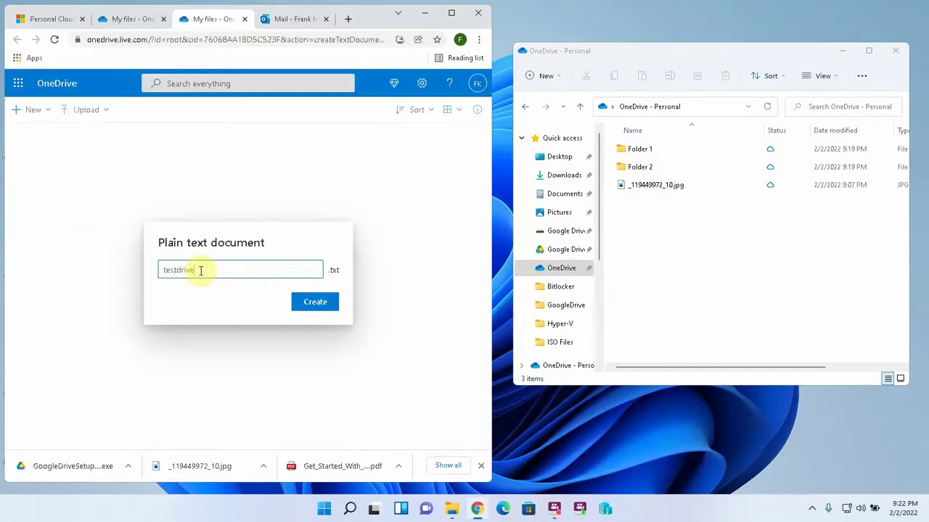
left_click(312, 305)
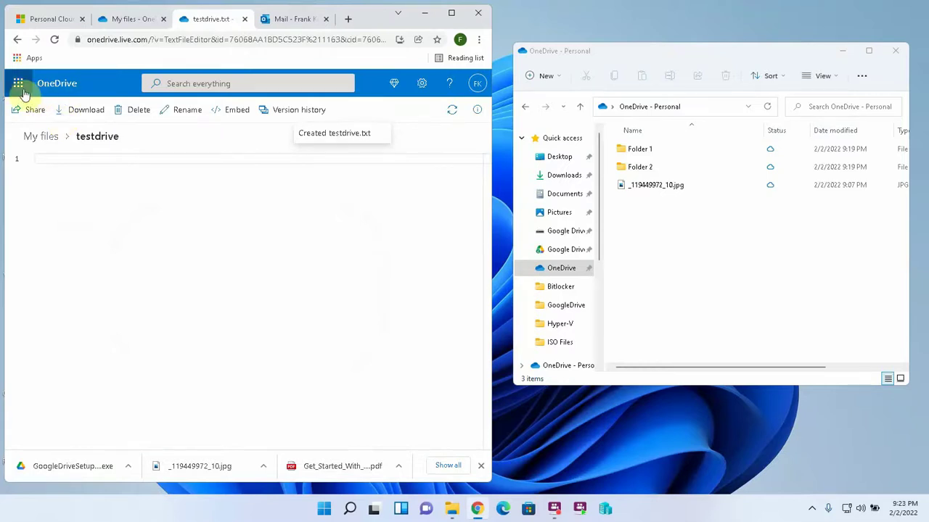
left_click(47, 84)
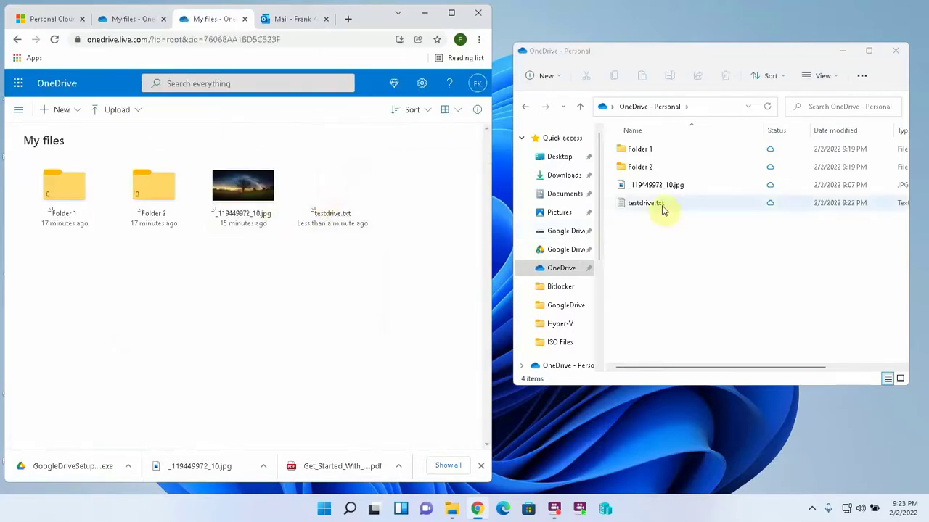
Step: Select all four items in both the Explorer OneDrive folder and the web file list
left_click(631, 203)
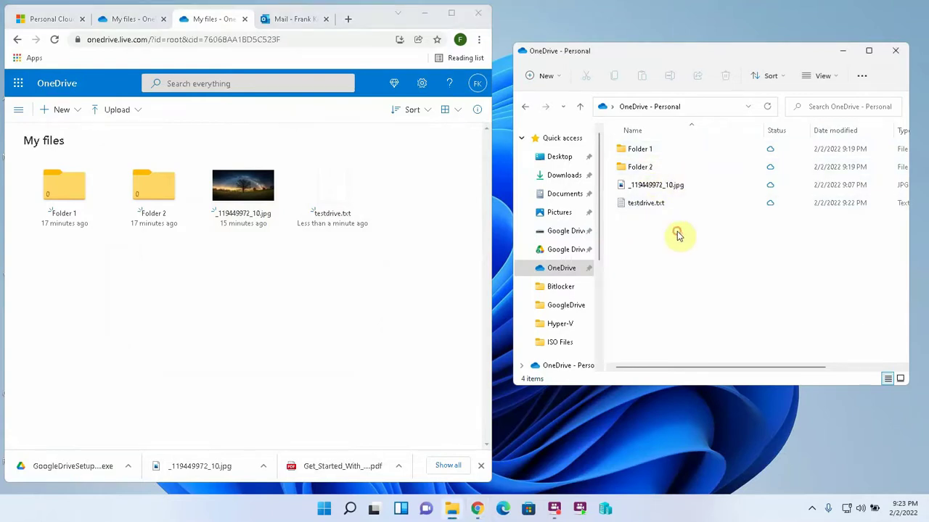
left_click_drag(676, 233, 639, 167)
left_click_drag(632, 142, 632, 144)
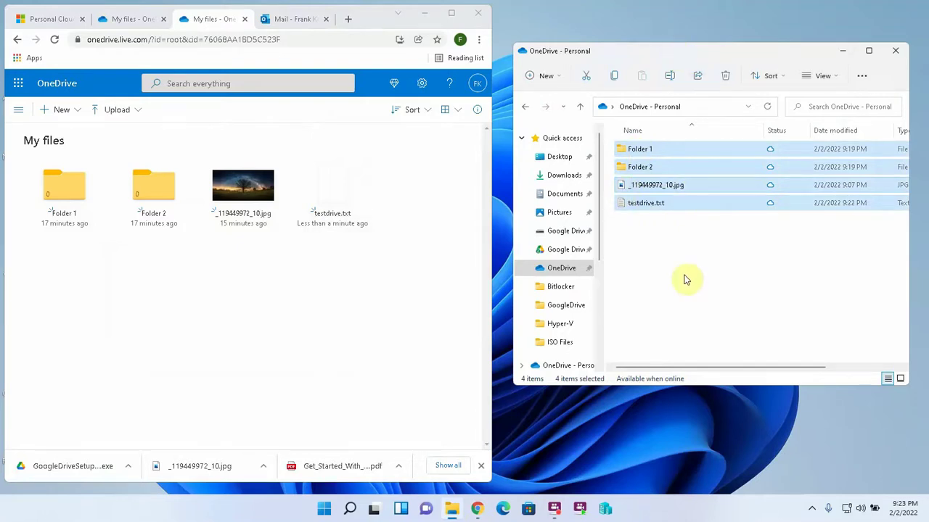
left_click_drag(60, 275, 383, 155)
left_click(579, 114)
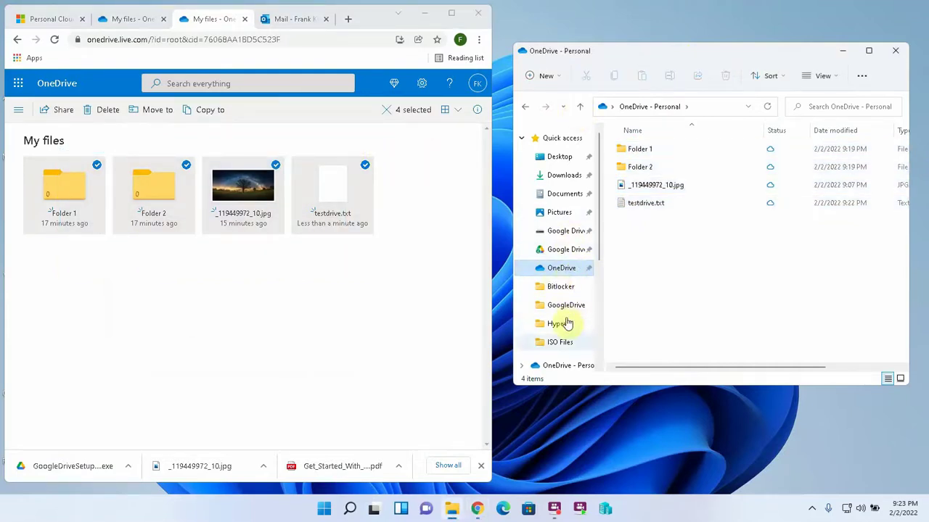
scroll(601, 211, "down", 2)
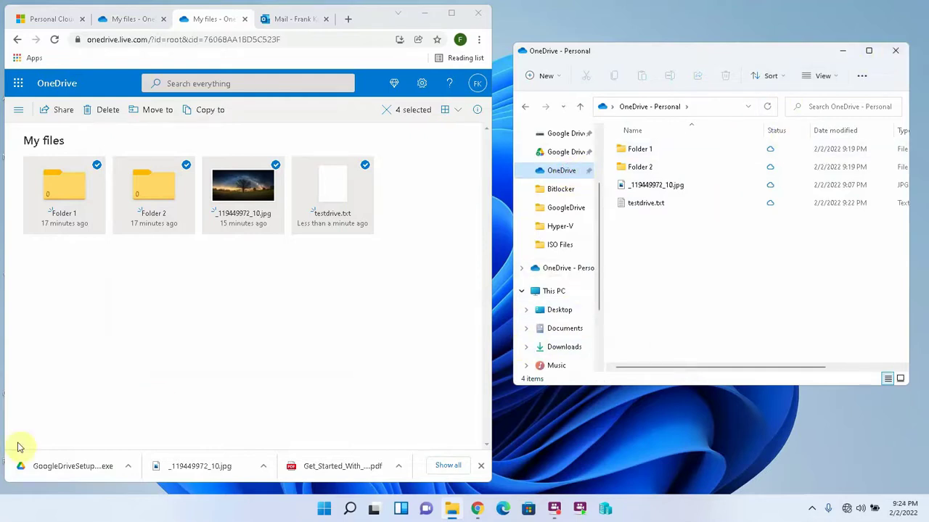
scroll(559, 192, "up", 3)
Step: Copy GoogleDriveSetup (1).exe from Downloads and paste it into OneDrive - Personal
left_click(563, 176)
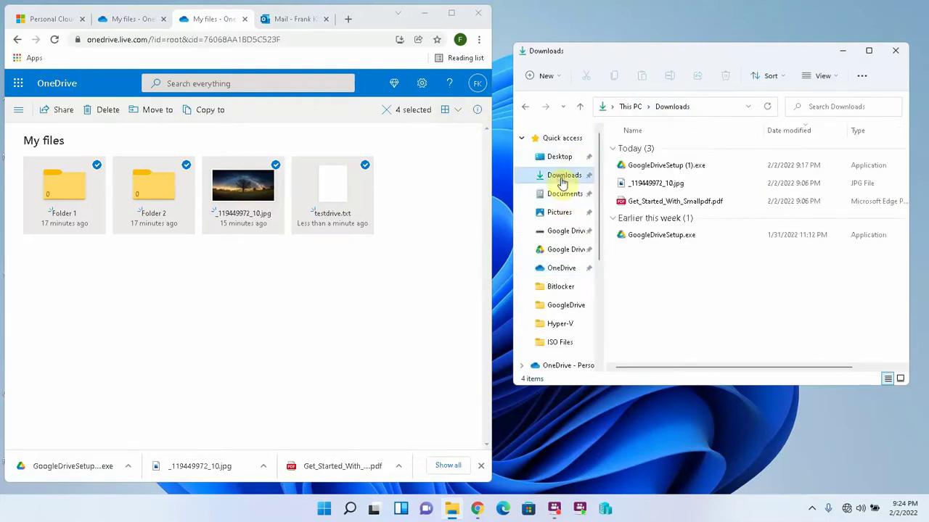
left_click(677, 171)
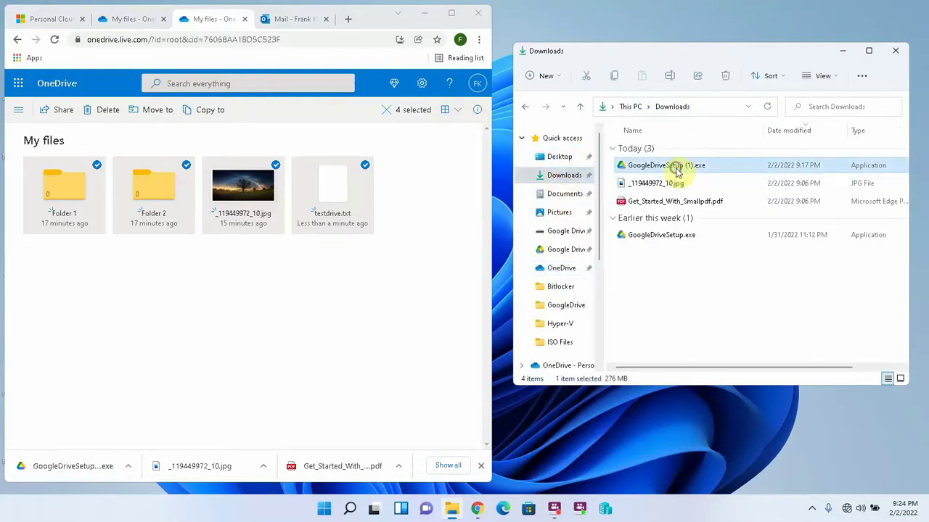
right_click(675, 166)
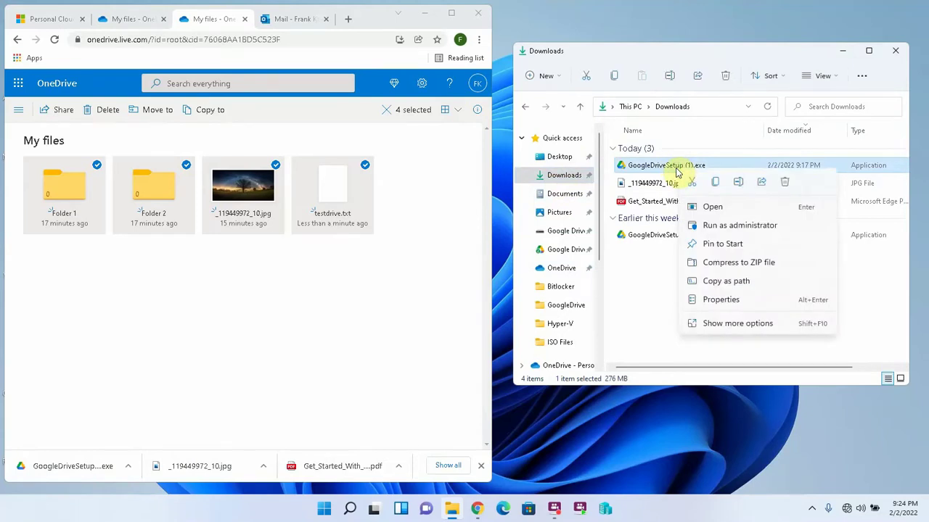
left_click(714, 184)
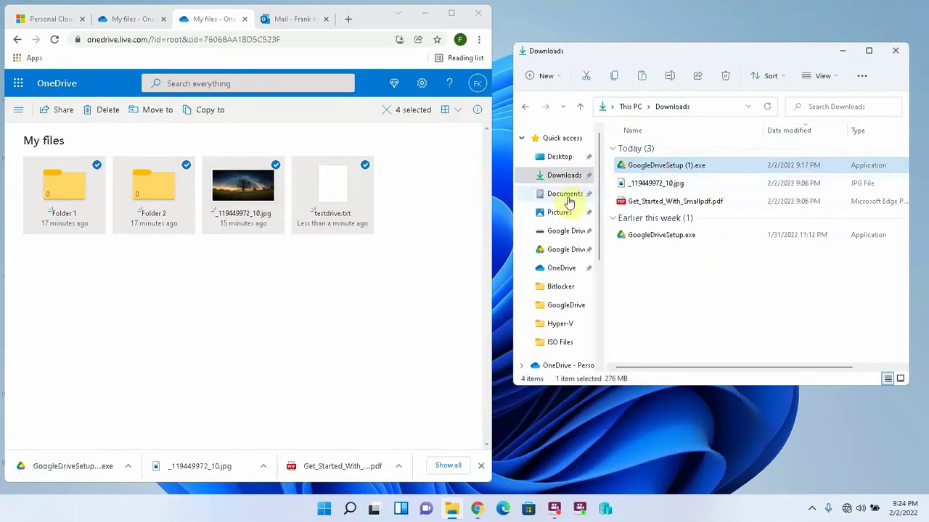
left_click(563, 267)
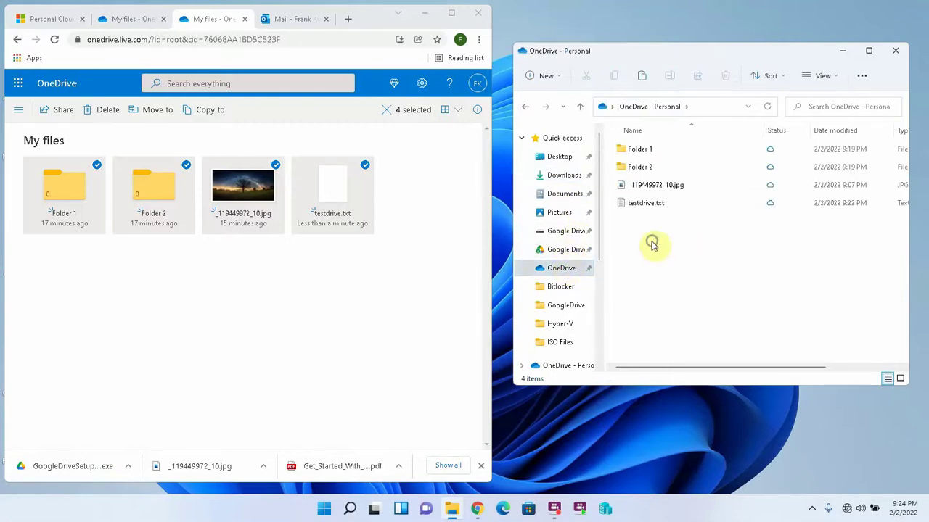
right_click(652, 245)
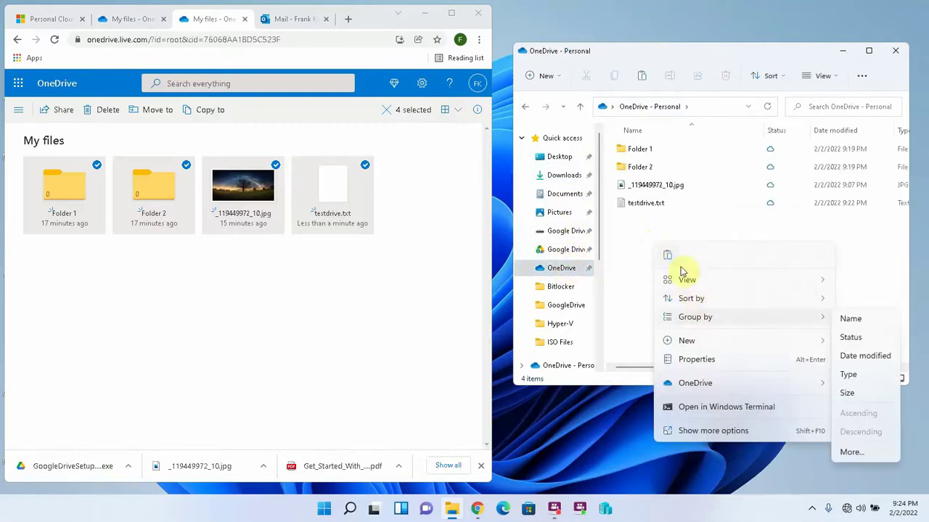
left_click(669, 255)
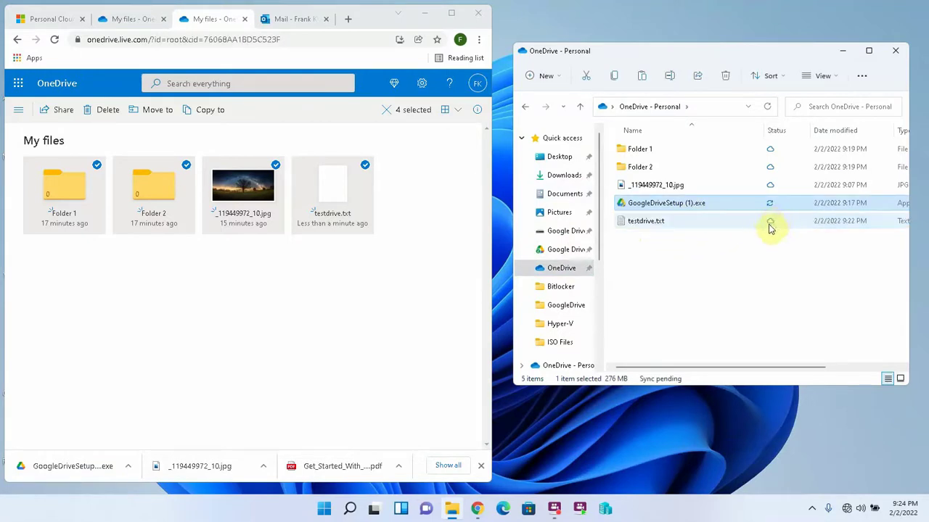
Step: Check the installer's sync progress in the tray's OneDrive activity panel
left_click(812, 508)
left_click(812, 455)
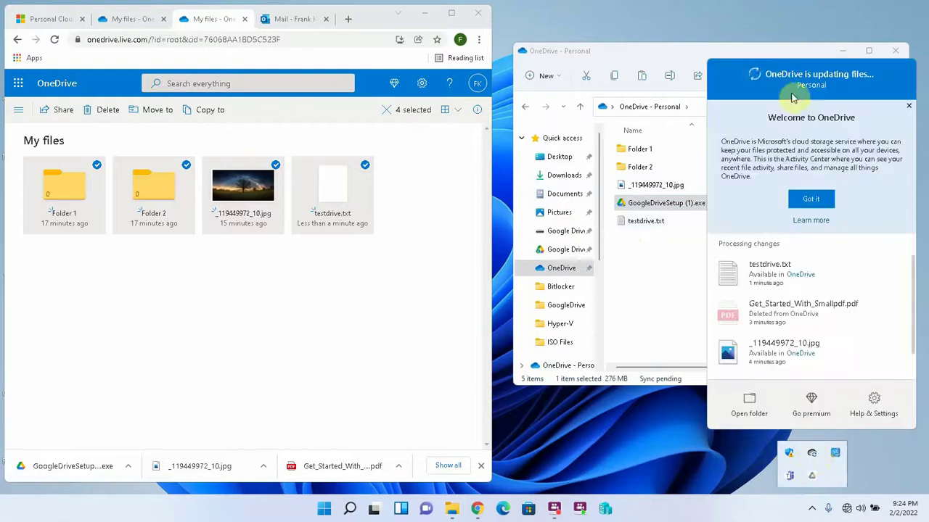
left_click(655, 206)
scroll(688, 351, "right", 3)
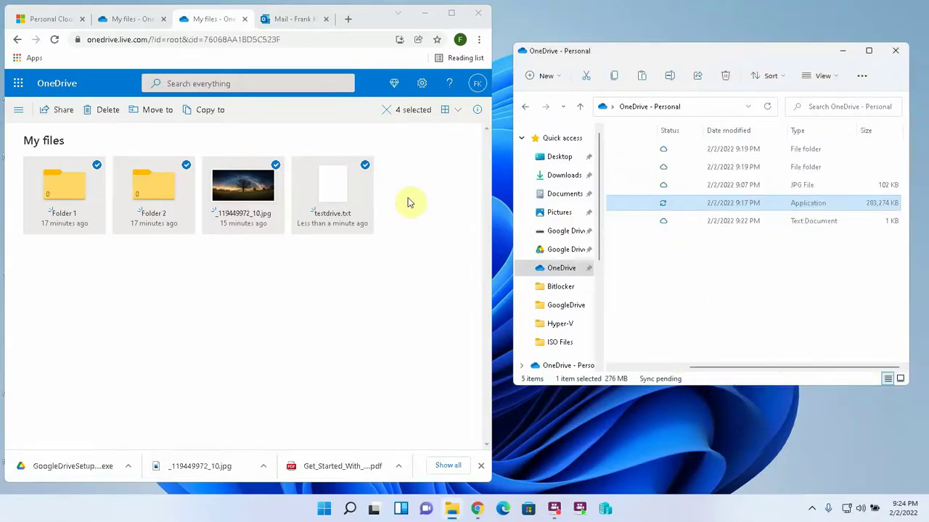
Step: View Folder 2 online in OneDrive from its context menu
right_click(636, 167)
mouse_move(764, 377)
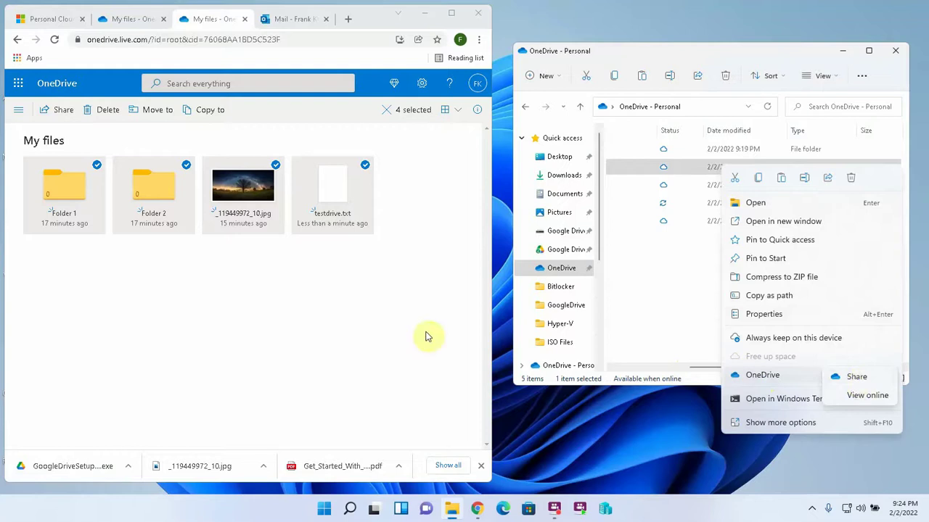
left_click(330, 218)
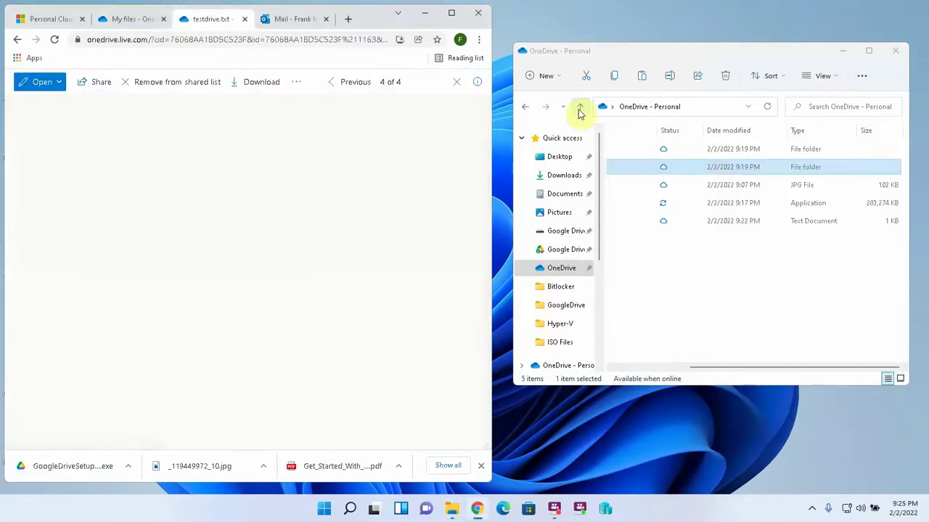
left_click_drag(716, 367, 622, 372)
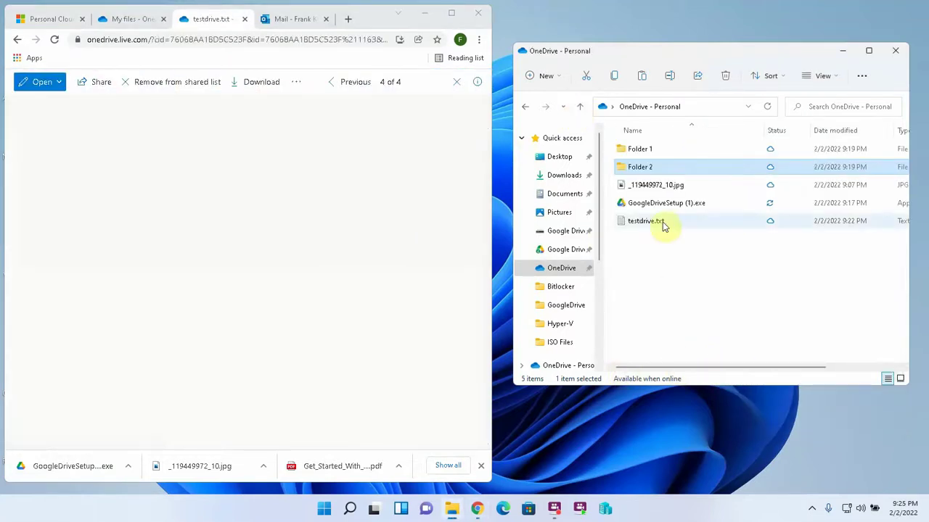
Step: Share testdrive.txt as an editable anyone-with-the-link link, copy it, and close the share window
left_click(651, 228)
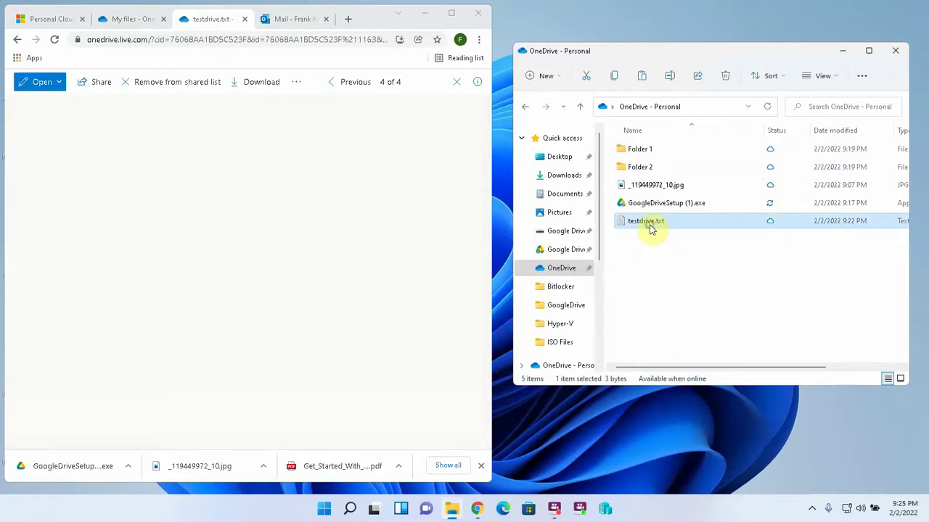
right_click(650, 228)
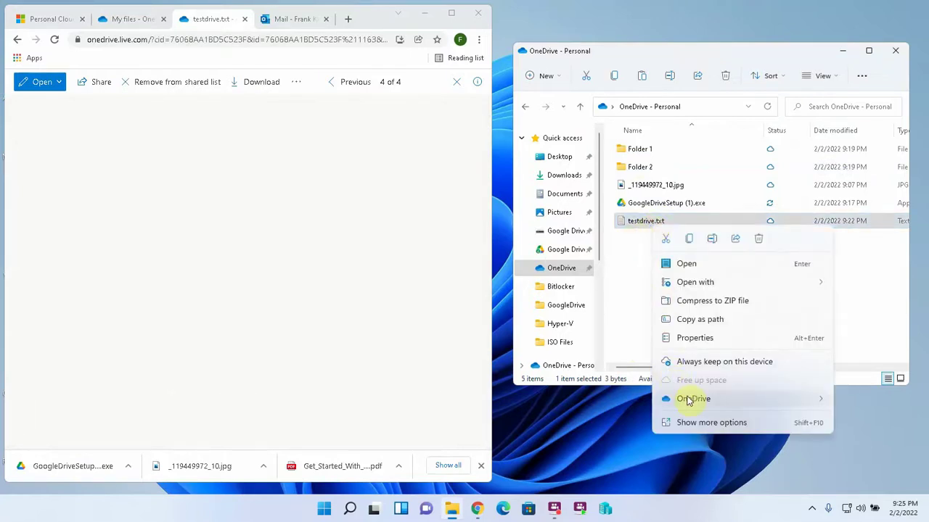
mouse_move(689, 400)
left_click(859, 400)
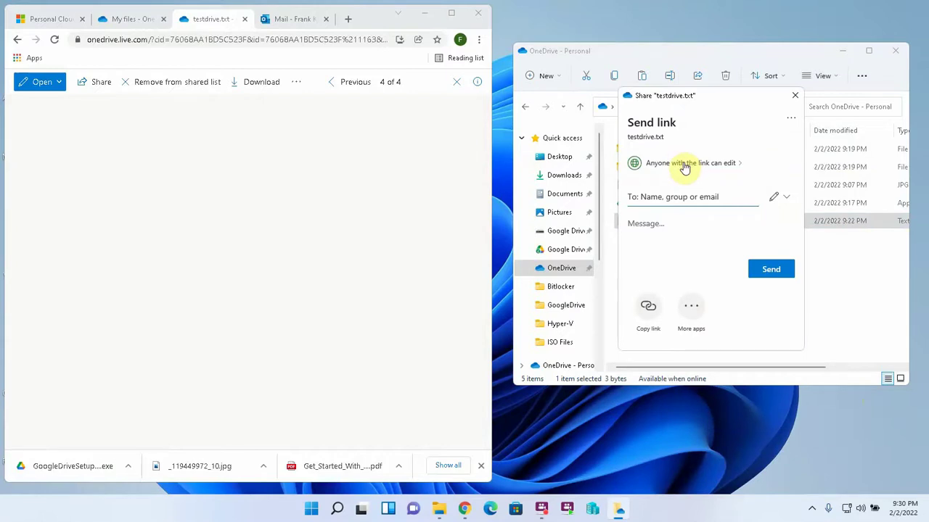
left_click(685, 164)
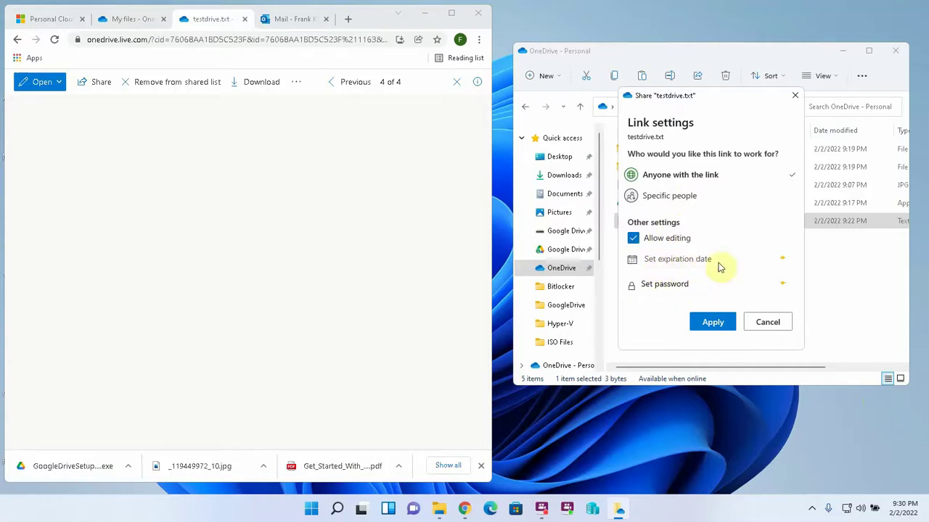
left_click(709, 328)
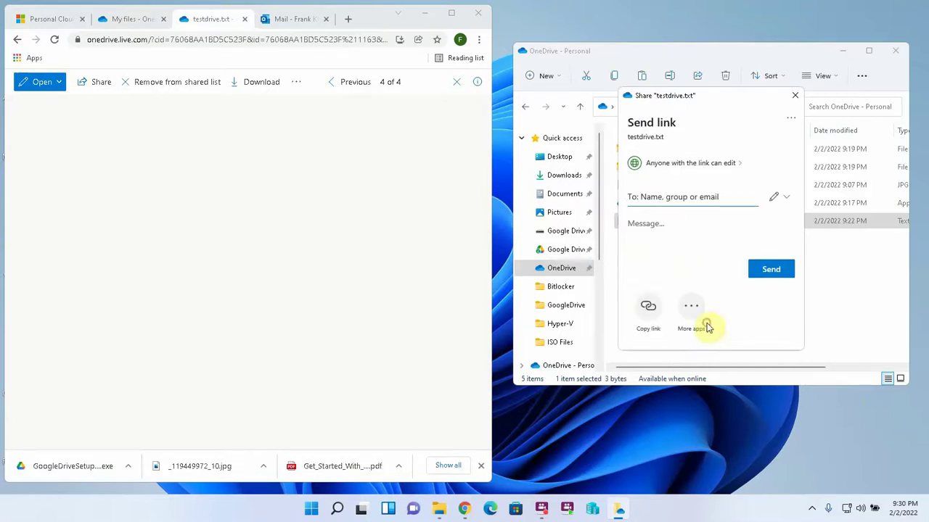
left_click(648, 308)
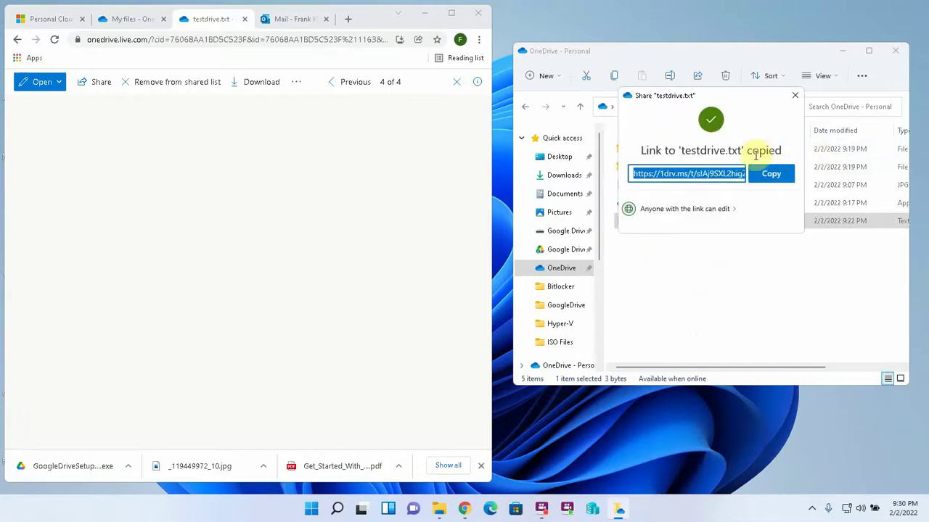
left_click(754, 154)
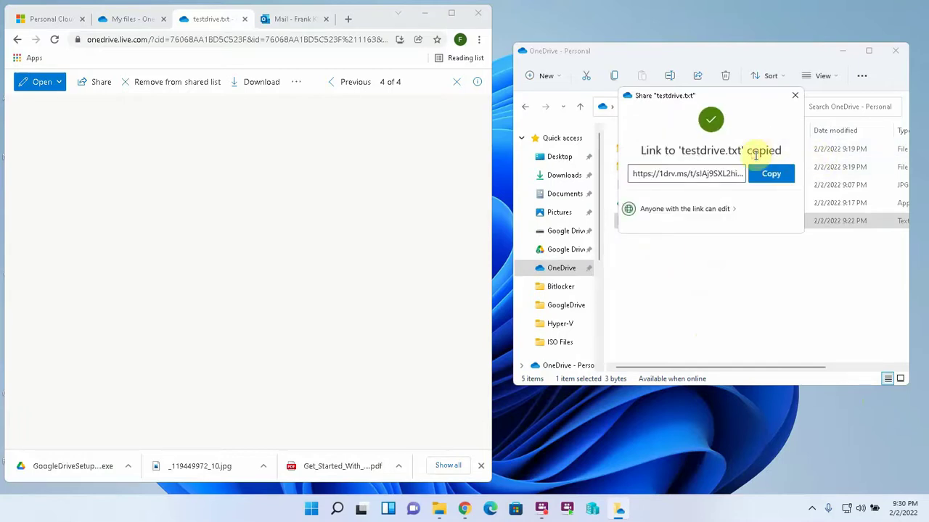
left_click(795, 97)
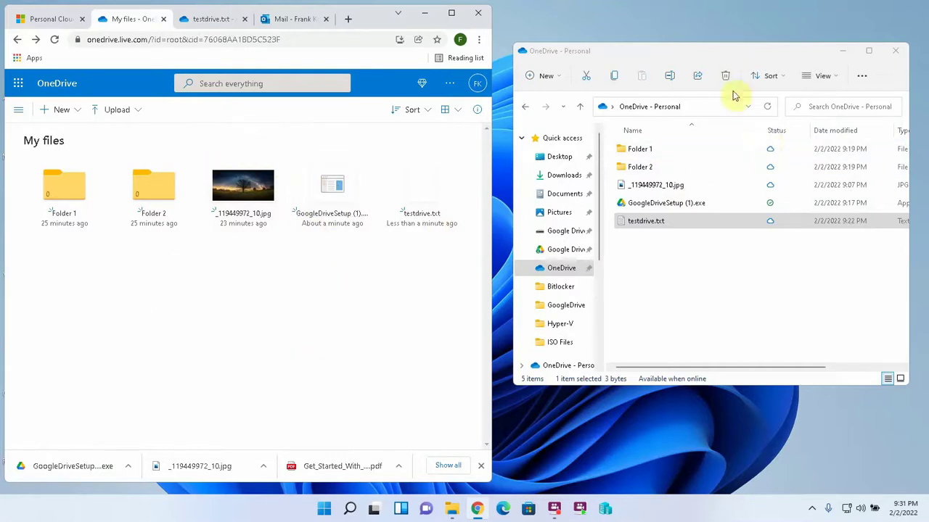
Step: Show the hidden tray icons to check OneDrive - Personal's sync status
left_click(816, 511)
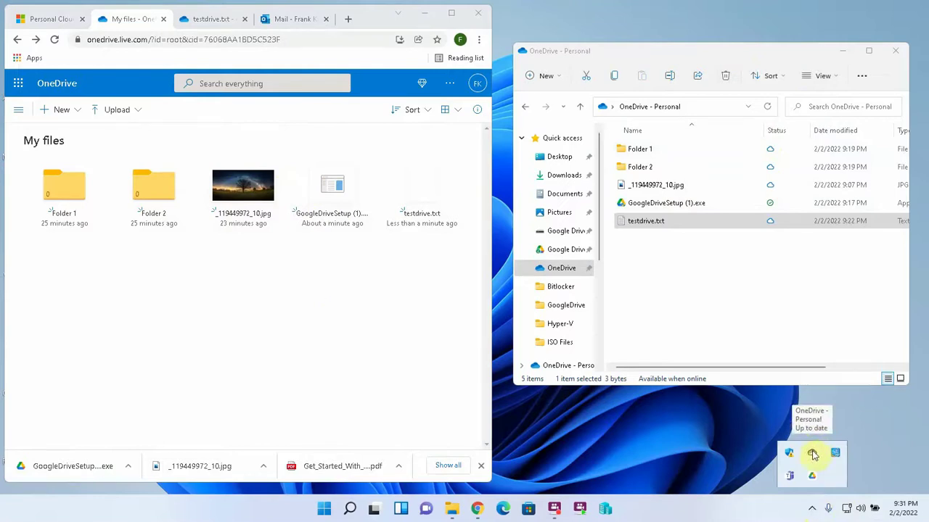
Step: Launch OneDrive by searching 'onedrive' in Windows search, then reopen the hidden tray icons
left_click(349, 510)
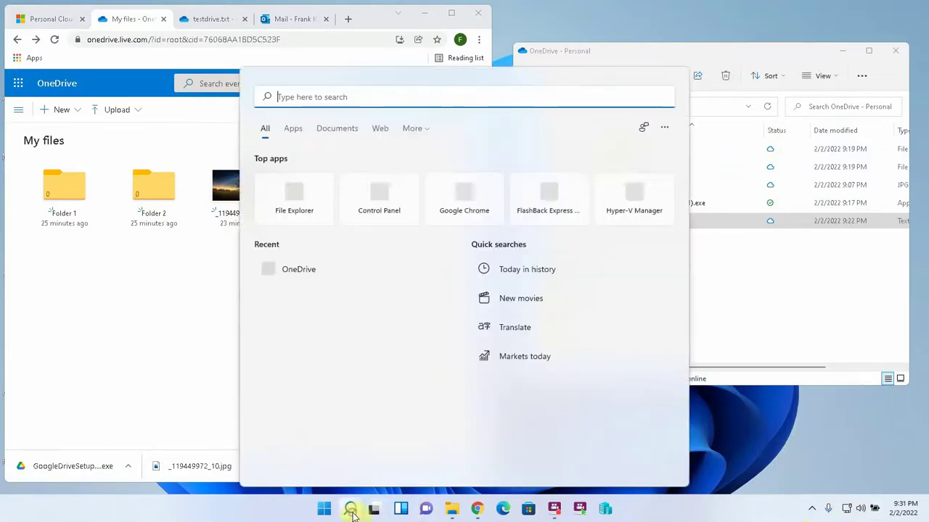
type("onedrive")
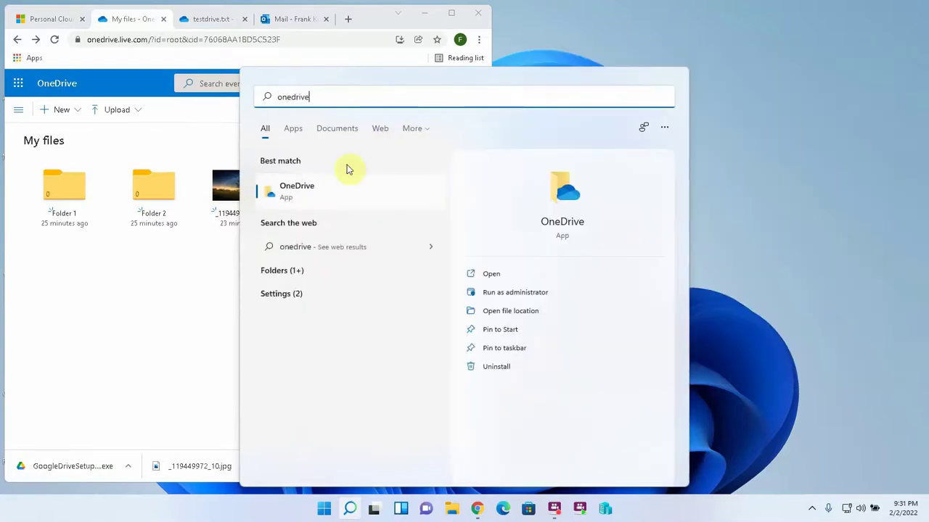
left_click(339, 184)
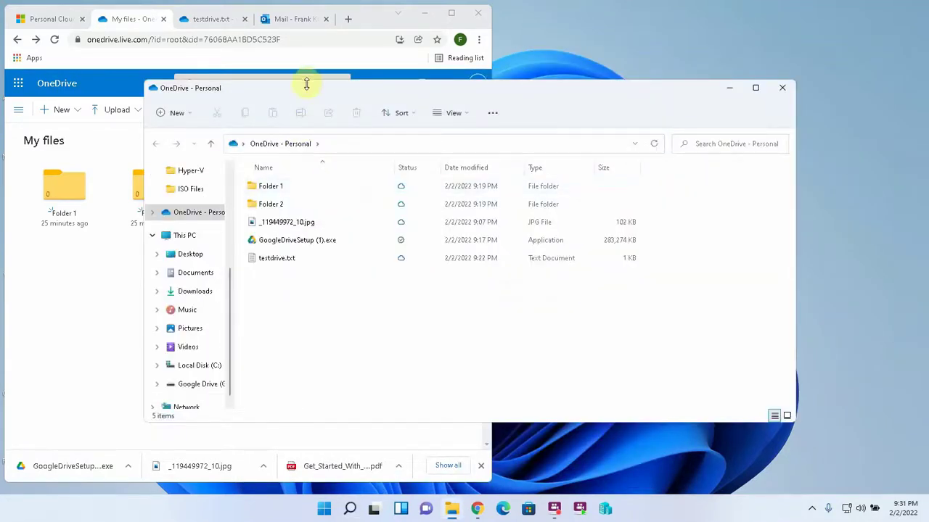
scroll(225, 268, "up", 3)
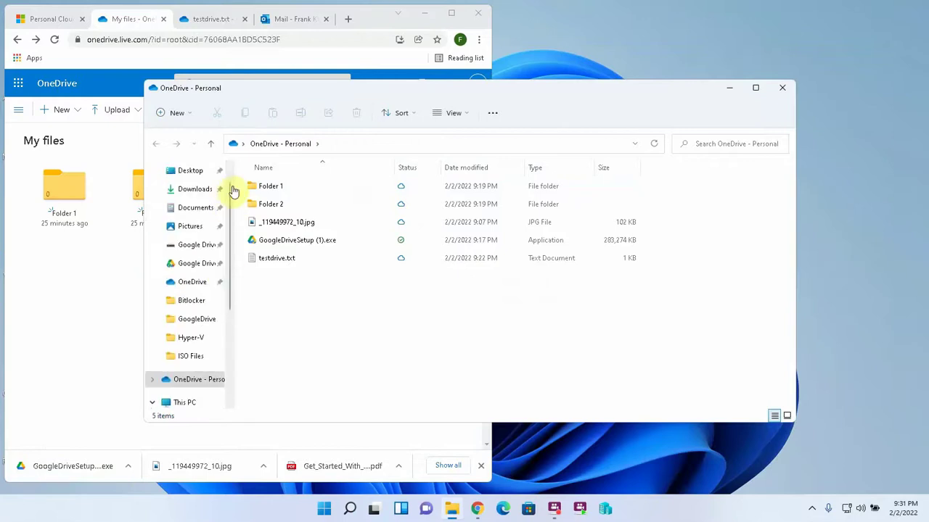
left_click(812, 508)
right_click(812, 455)
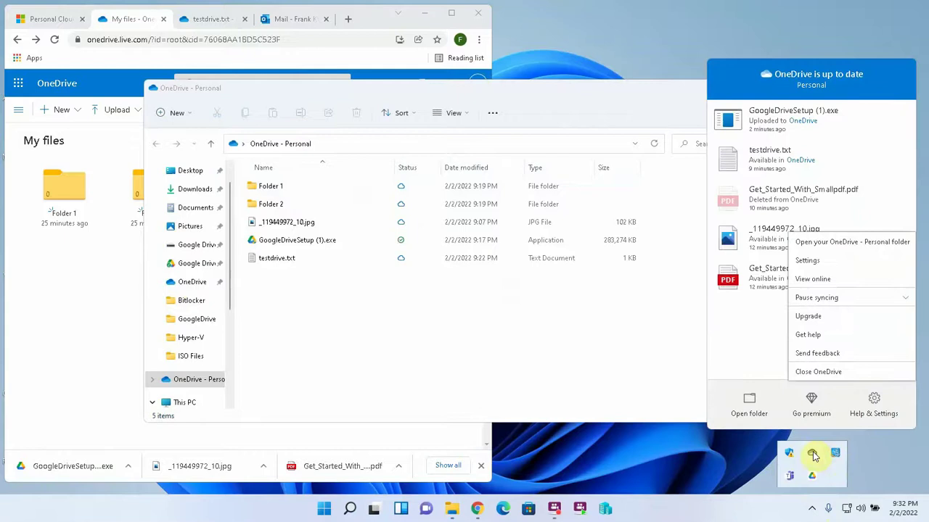
left_click(824, 262)
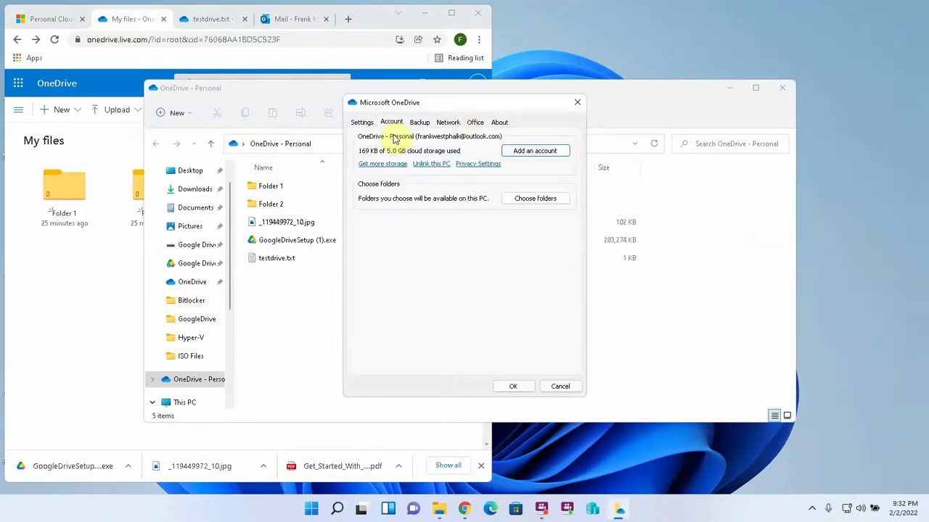
left_click(420, 122)
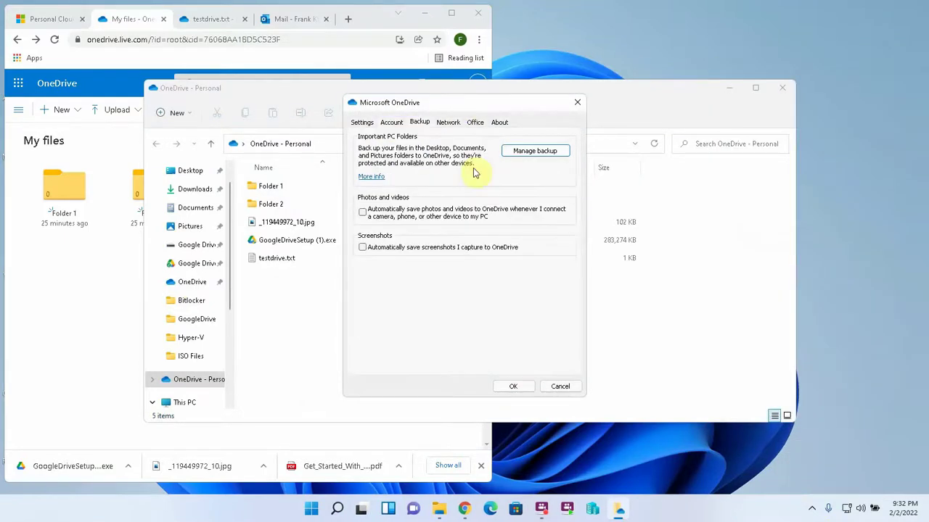
left_click(537, 153)
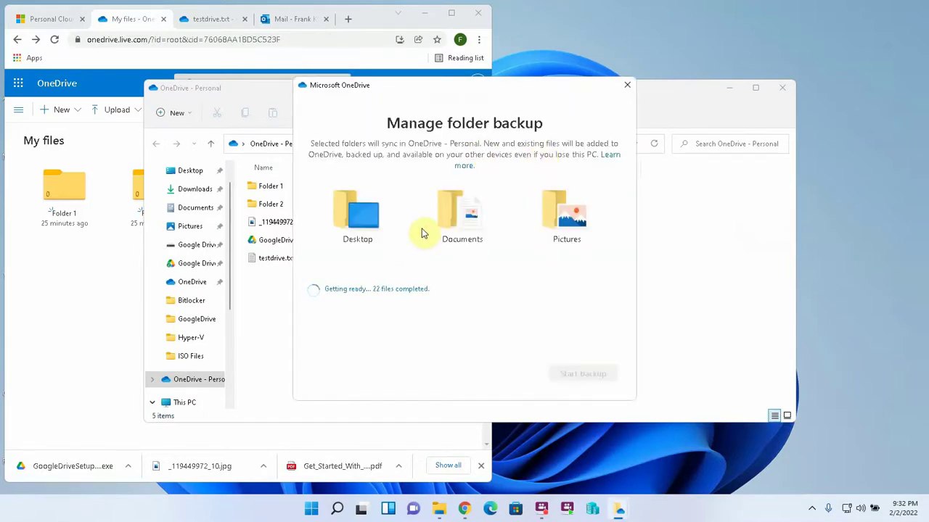
left_click(400, 193)
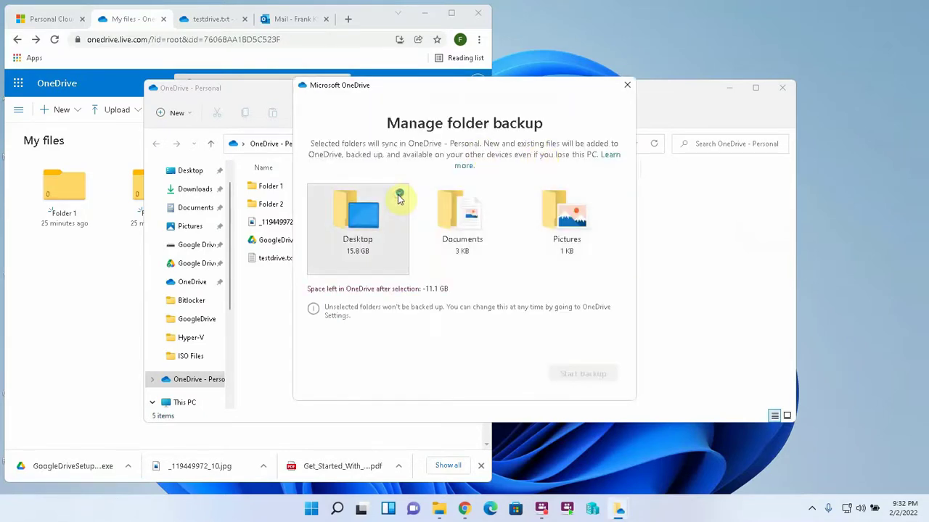
left_click(503, 196)
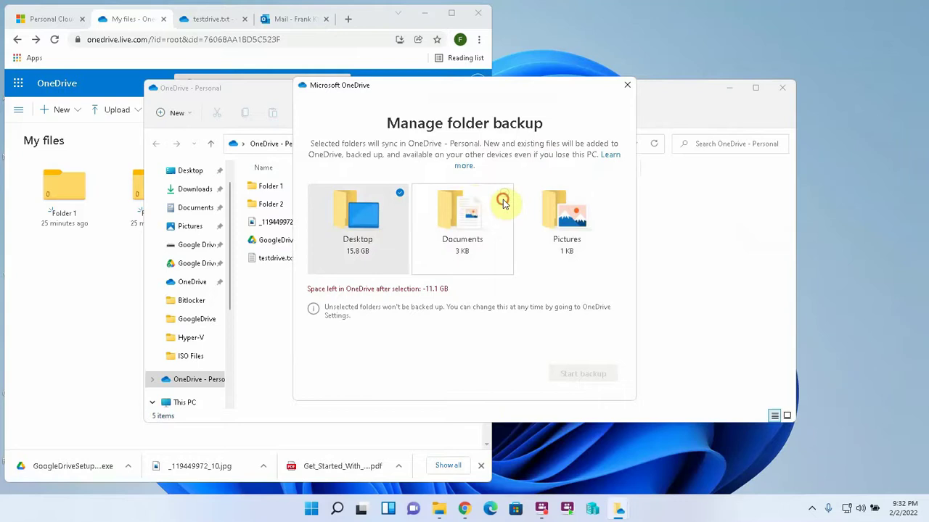
left_click(610, 194)
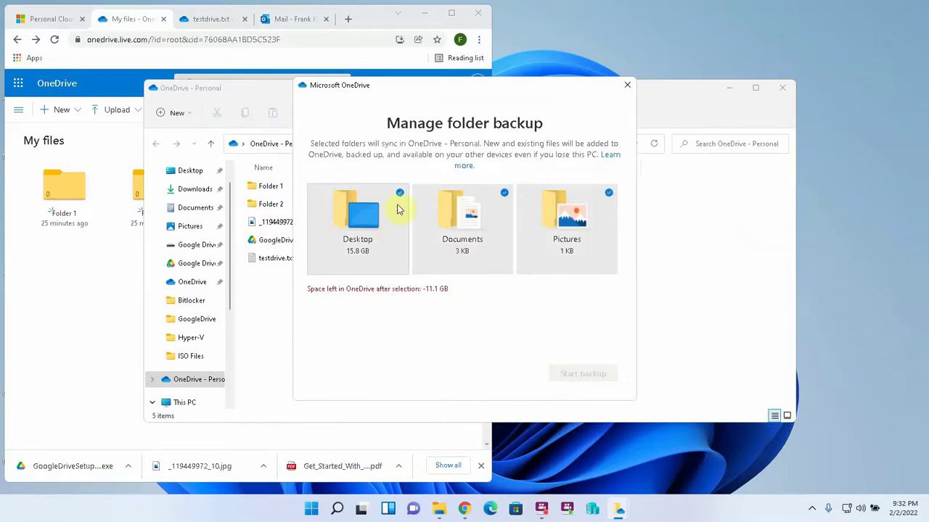
left_click(627, 85)
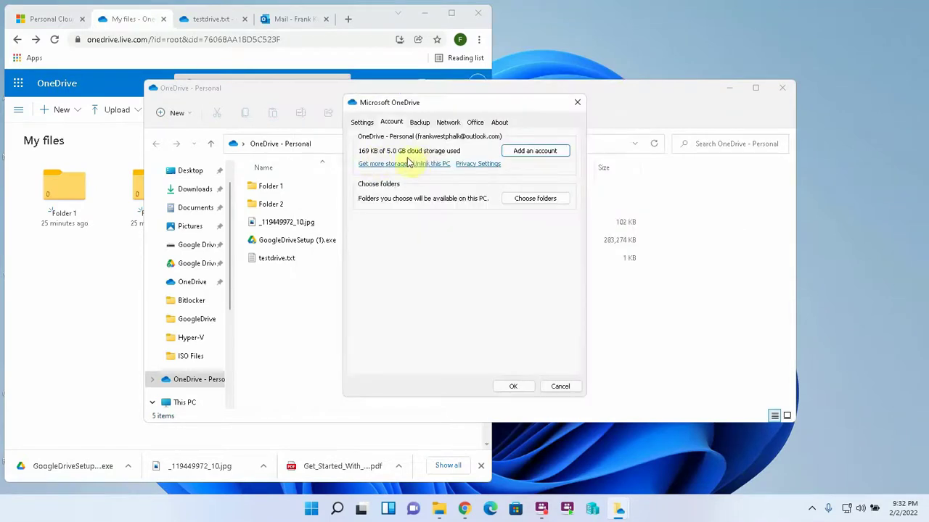
left_click(560, 386)
left_click(811, 510)
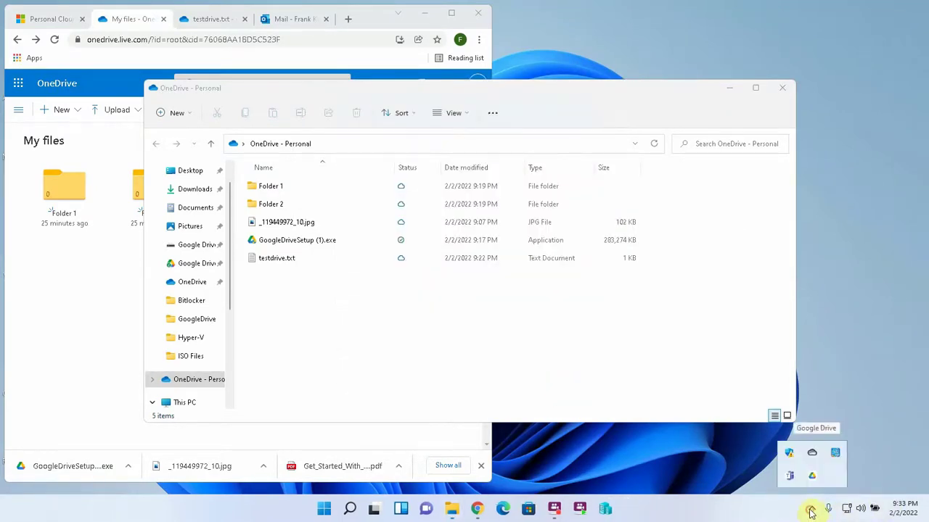
right_click(812, 453)
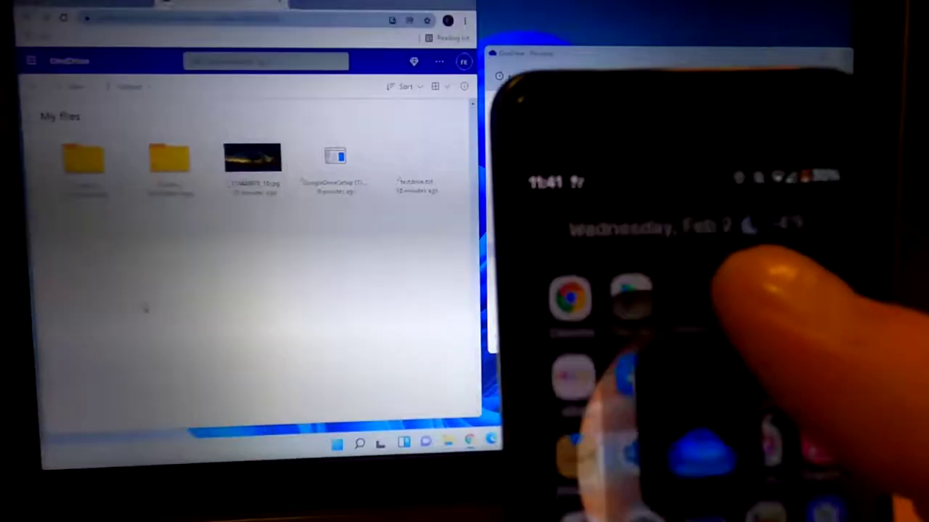
Step: Launch the OneDrive app from the phone's home screen
left_click(628, 374)
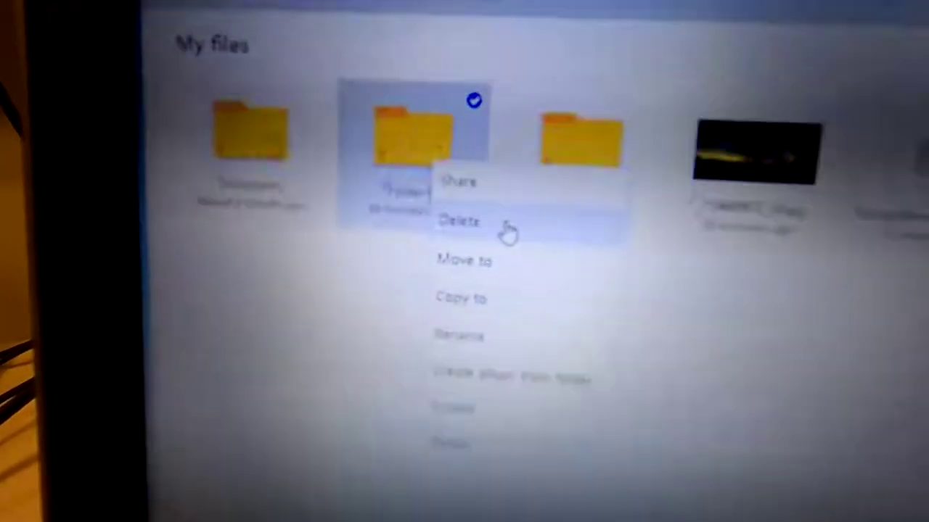
Step: Delete Folder 1 from OneDrive web My files and confirm the deletion
left_click(508, 227)
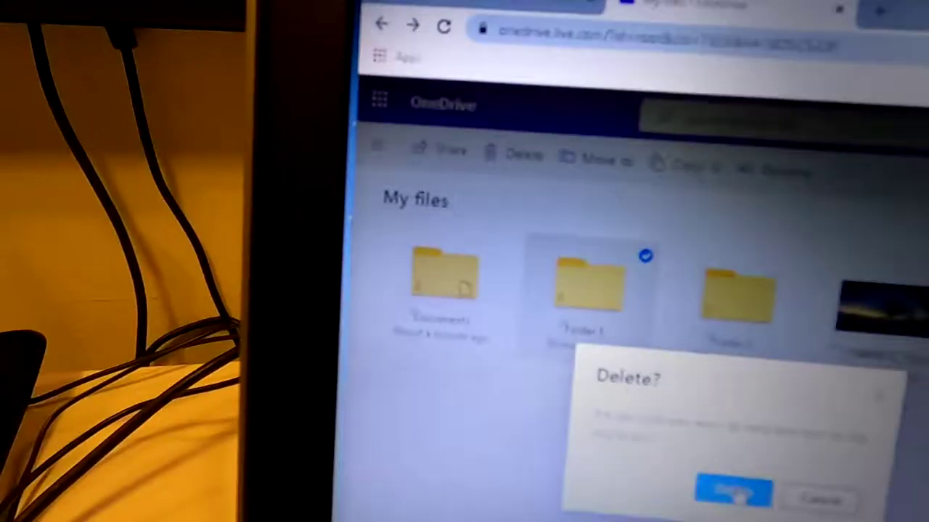
left_click(651, 445)
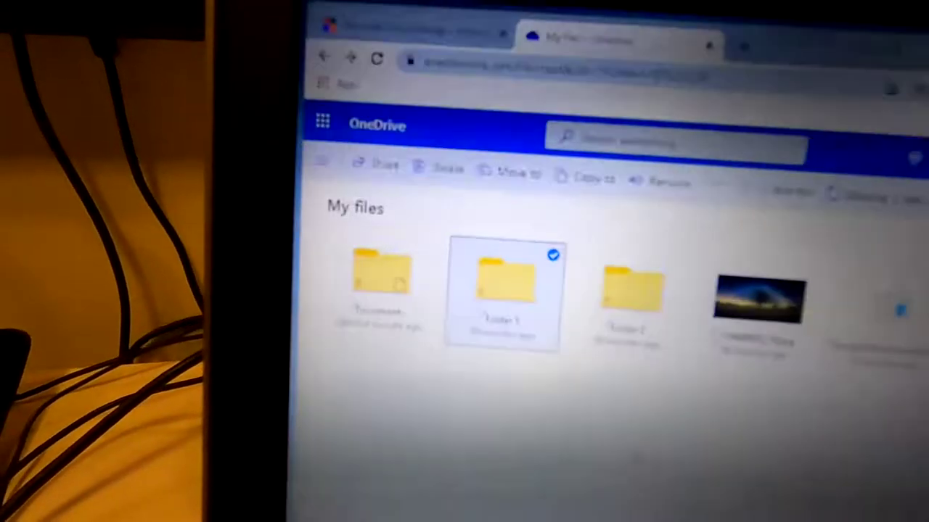